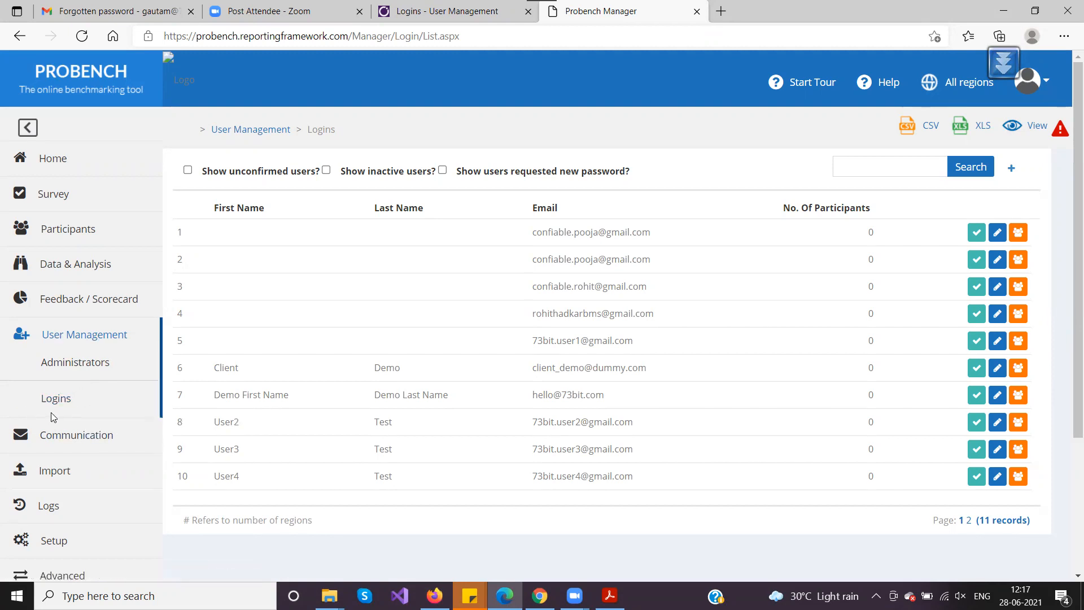
Switch from the Logins list to the FAQ slide presentation
{"action": "key", "text": "alt+Tab"}
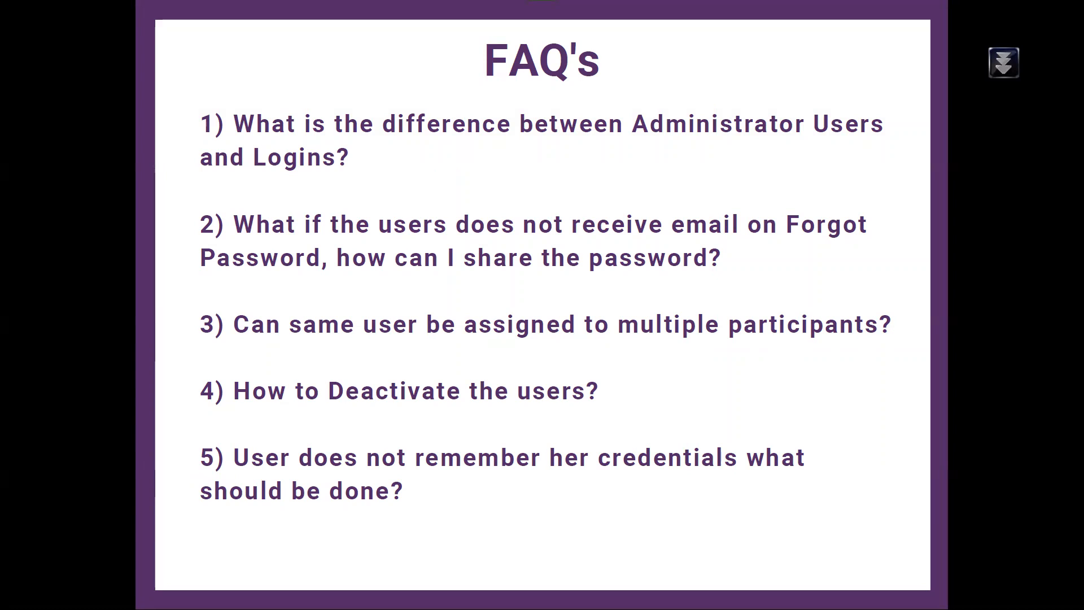
Return to Logins, view the Demo First Name login's edit form in row 7, then go back
{"action": "key", "text": "alt+Tab"}
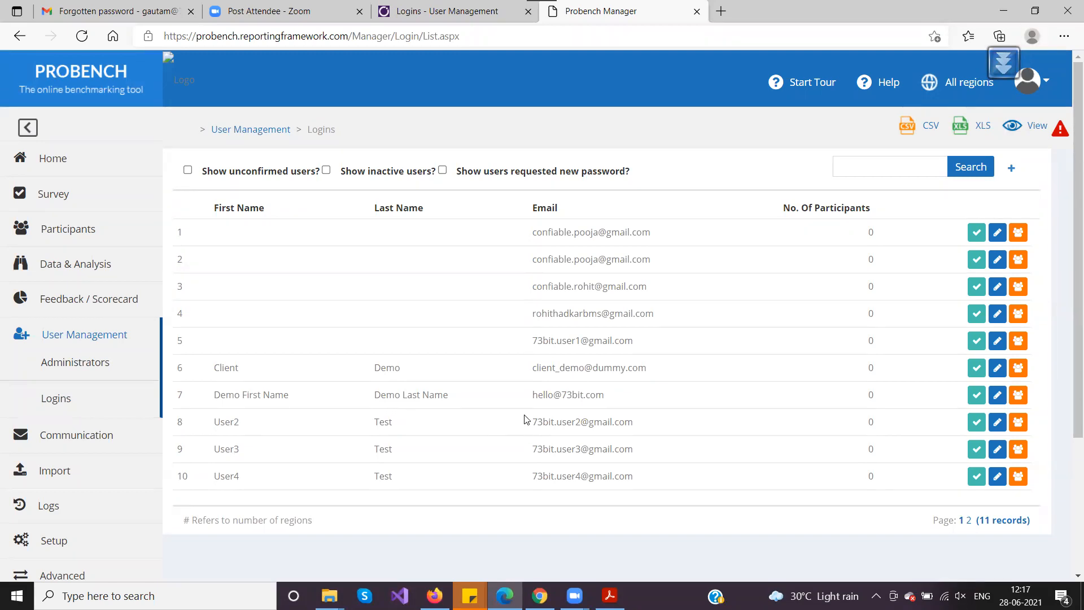
{"action": "left_click", "coordinate": [998, 399]}
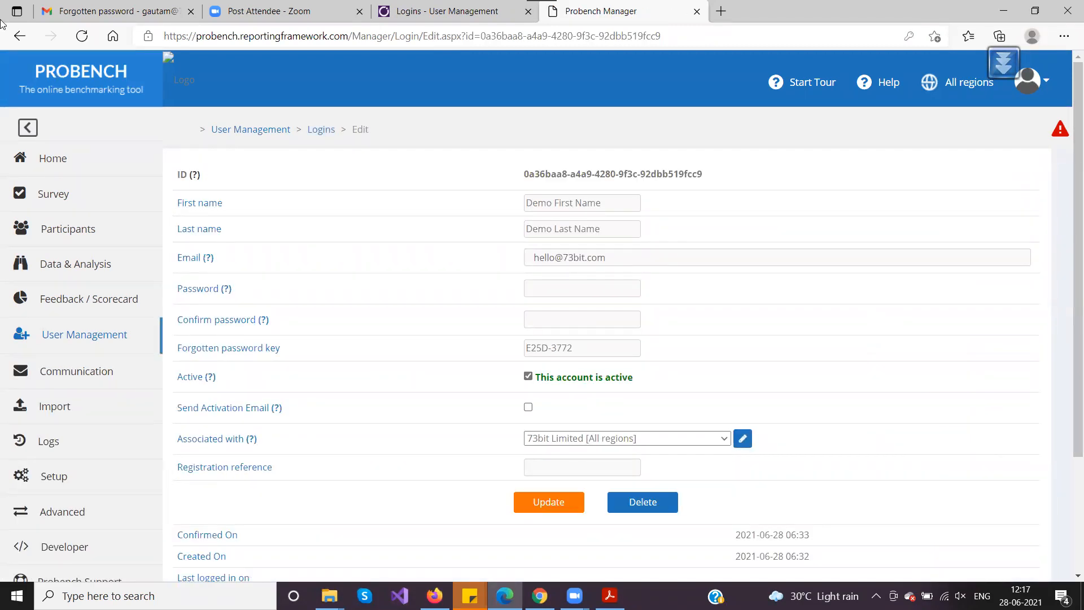
{"action": "left_click", "coordinate": [20, 36]}
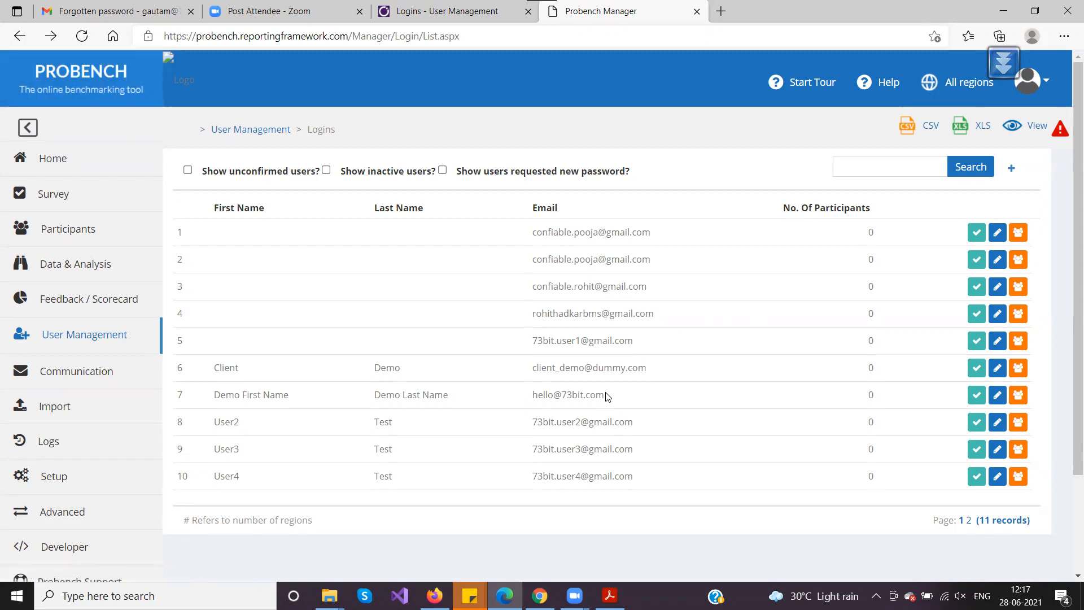
Search the Logins list for the demo login's saved e-mail and open its edit form
{"action": "left_click", "coordinate": [852, 164]}
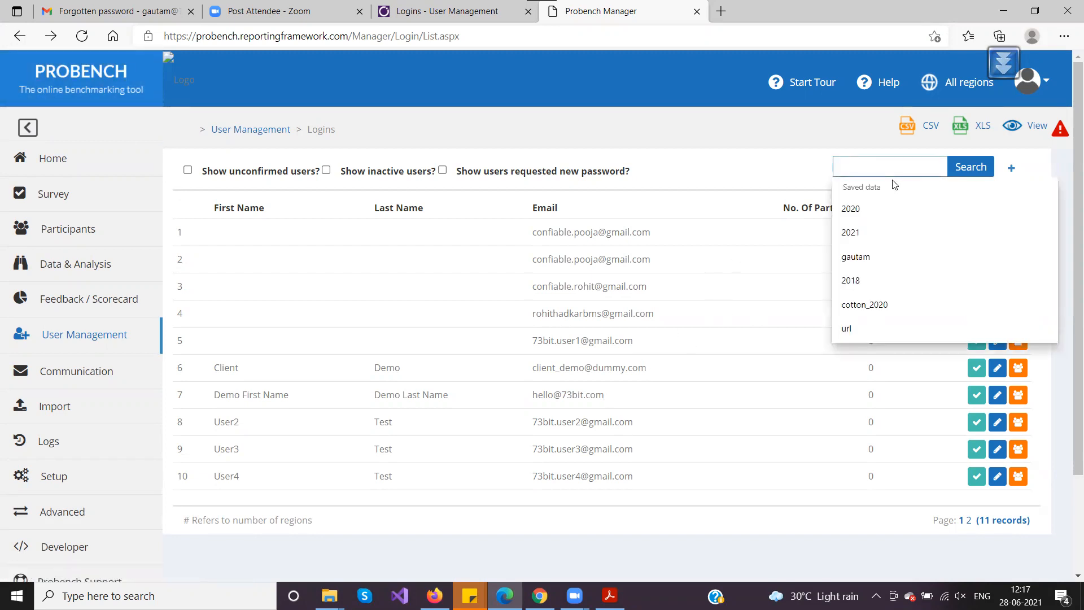
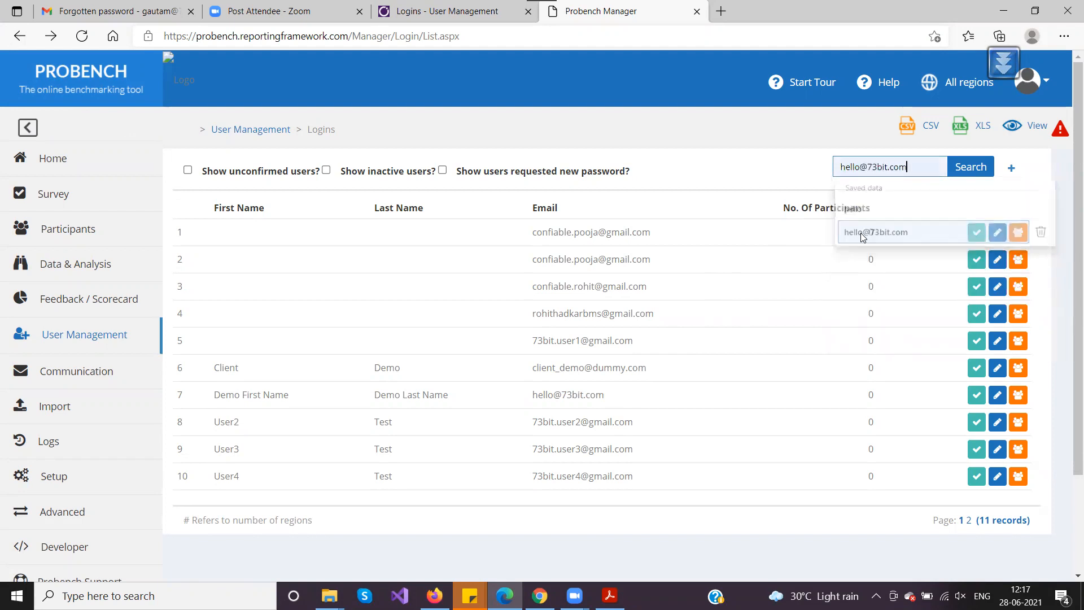
{"action": "left_click", "coordinate": [861, 233]}
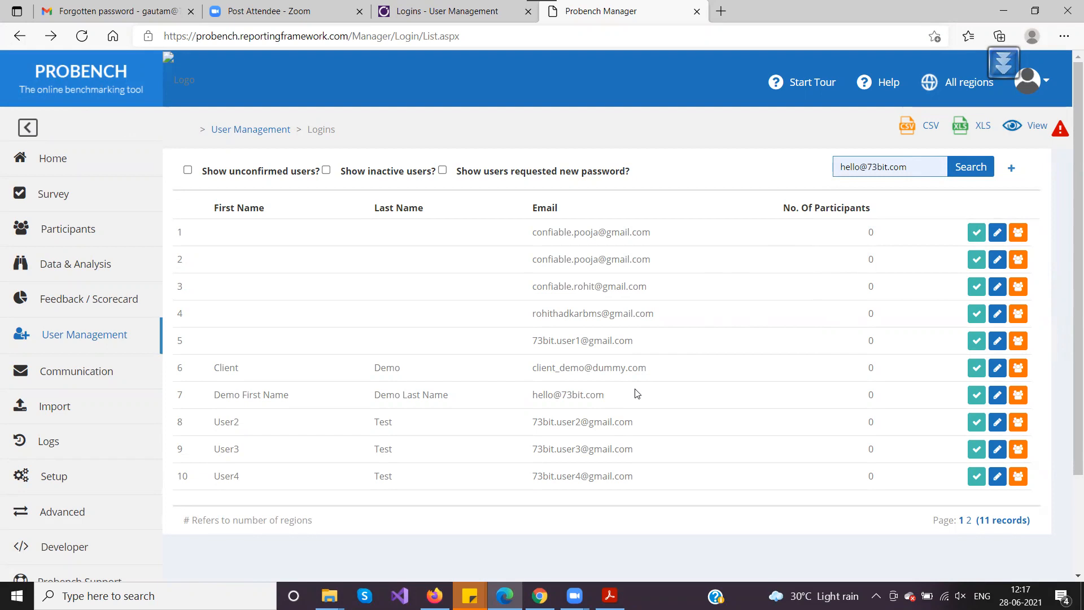
{"action": "left_click", "coordinate": [973, 169]}
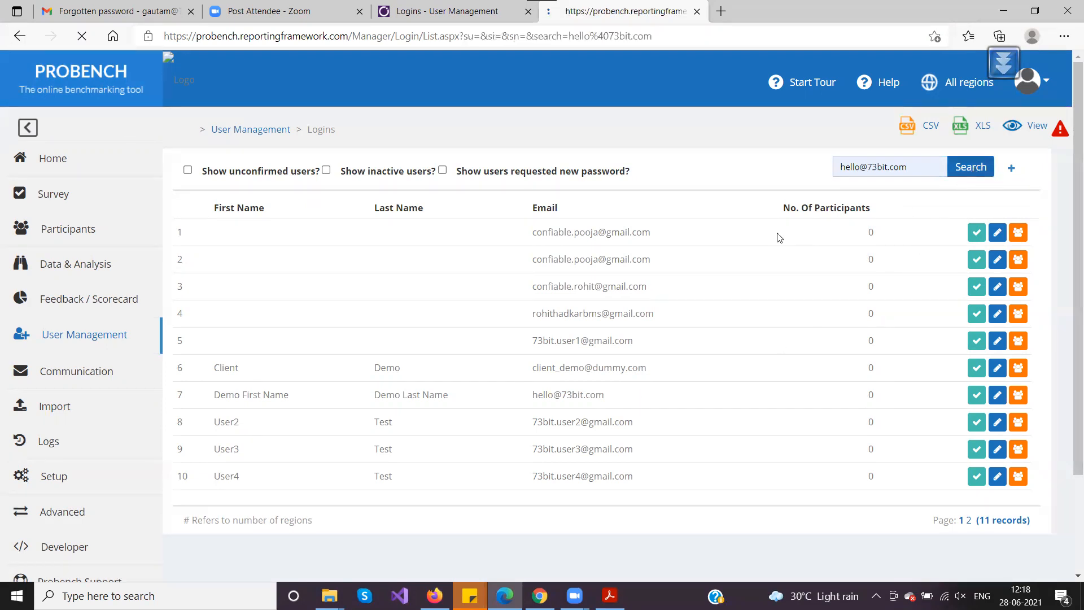
{"action": "left_click", "coordinate": [998, 234]}
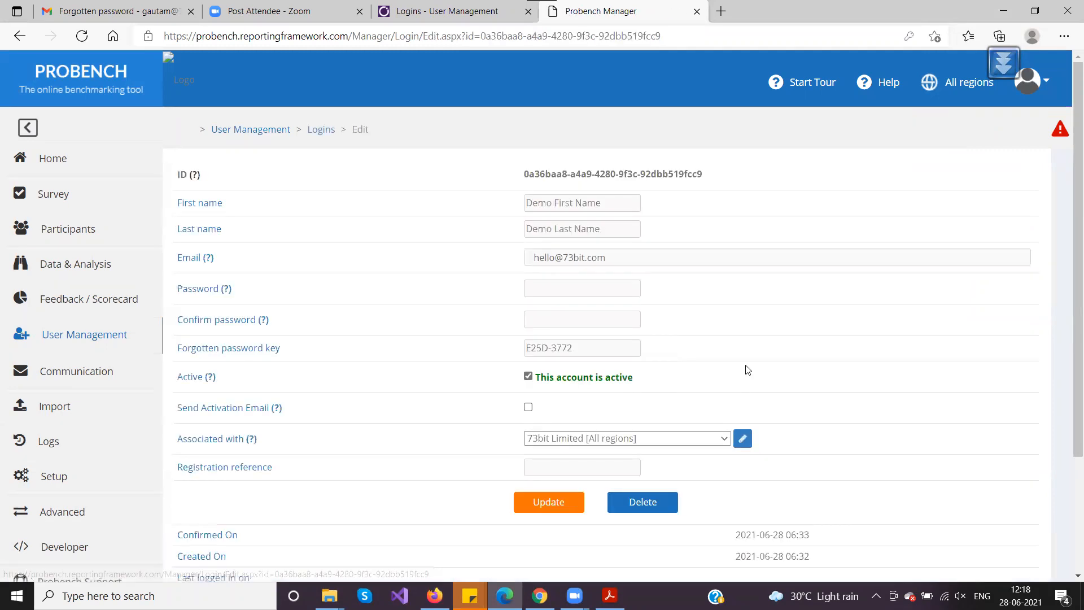
Select the login's Forgotten password key value
{"action": "mouse_move", "coordinate": [292, 354]}
{"action": "left_mouse_down"}
{"action": "mouse_move", "coordinate": [174, 351]}
{"action": "mouse_move", "coordinate": [285, 350]}
{"action": "left_mouse_up"}
{"action": "left_click", "coordinate": [234, 354]}
{"action": "triple_click", "coordinate": [578, 354]}
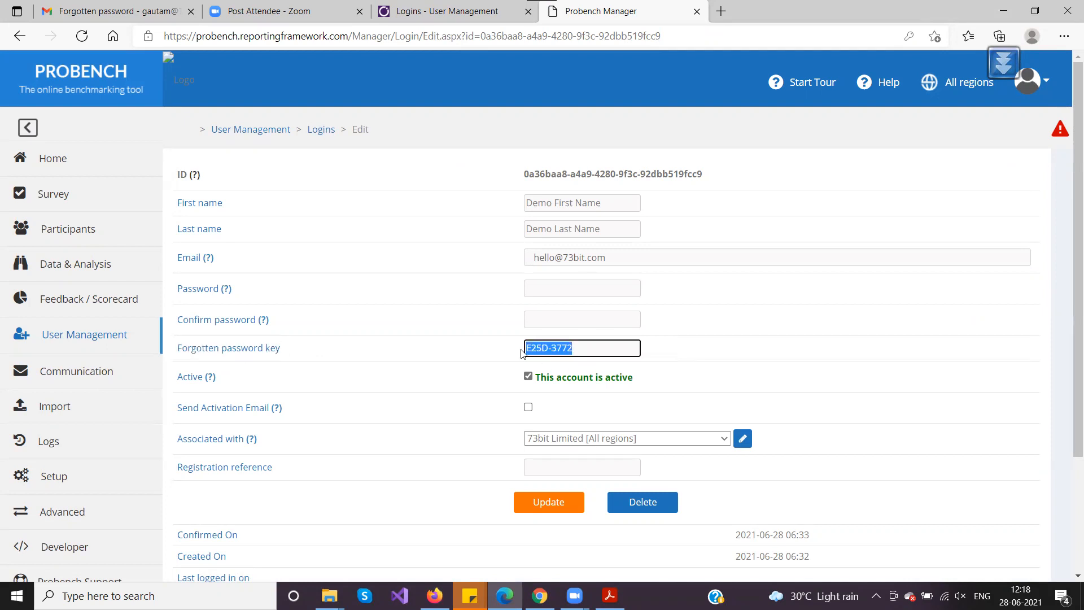
{"action": "left_click", "coordinate": [579, 354]}
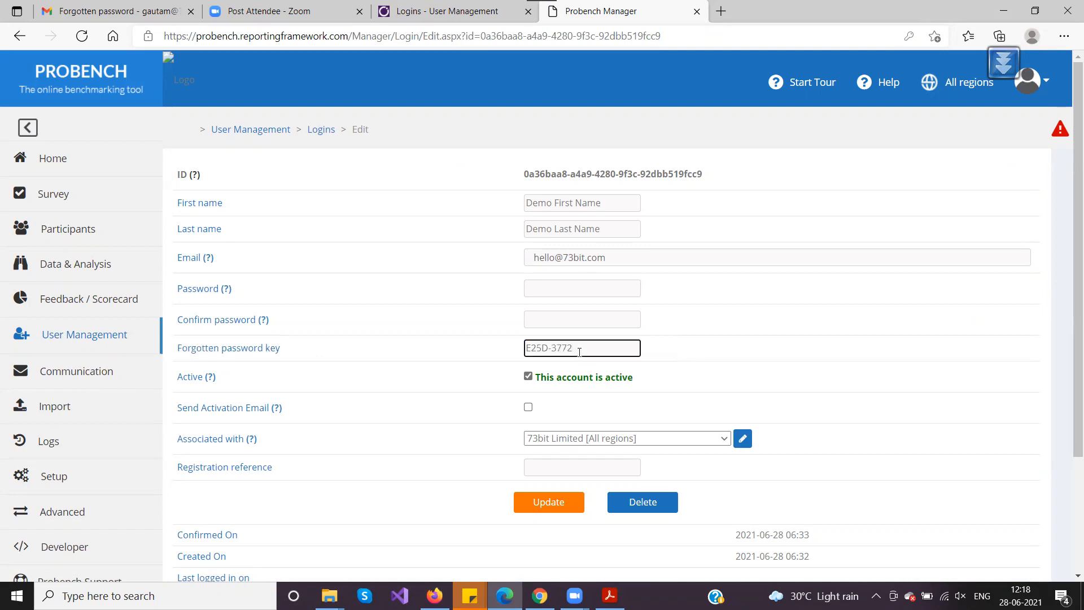
{"action": "left_click_drag", "start_coordinate": [578, 349], "coordinate": [526, 349]}
Reselect the Forgotten password key value, then switch back to the FAQ slide
{"action": "left_click", "coordinate": [591, 348]}
{"action": "left_click_drag", "start_coordinate": [591, 348], "coordinate": [516, 351]}
{"action": "key", "text": "alt+Tab"}
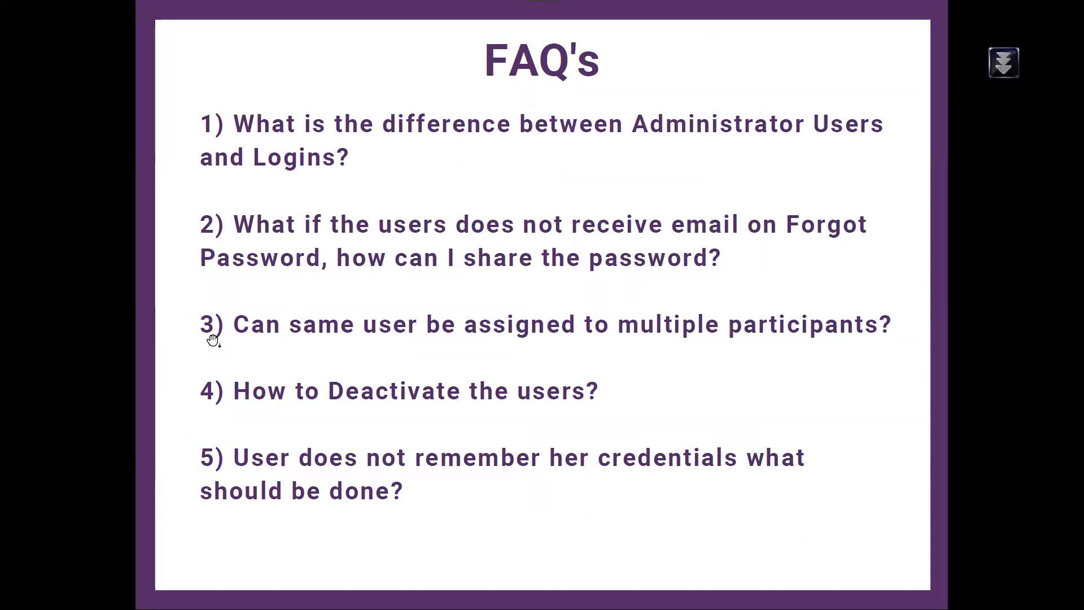
Leave the FAQ slide for the login's edit form in the browser
{"action": "key", "text": "alt+Tab"}
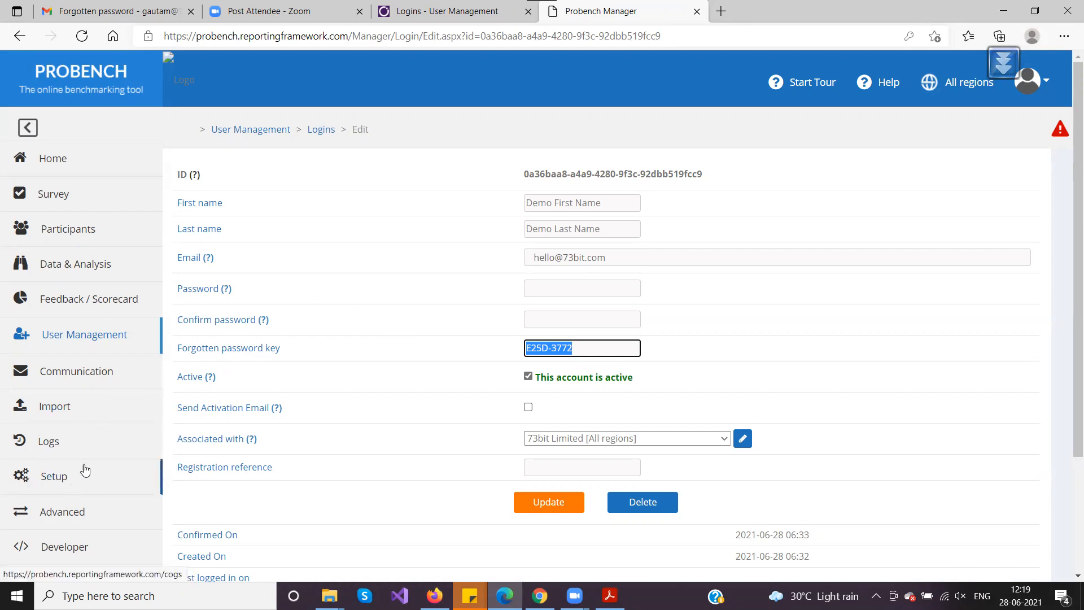
Open Setup > Manage Features and highlight FeatureToggle_AssociateWithMultipleCompany, which is set to Enable
{"action": "scroll", "coordinate": [74, 418], "scroll_direction": "down", "scroll_amount": 3}
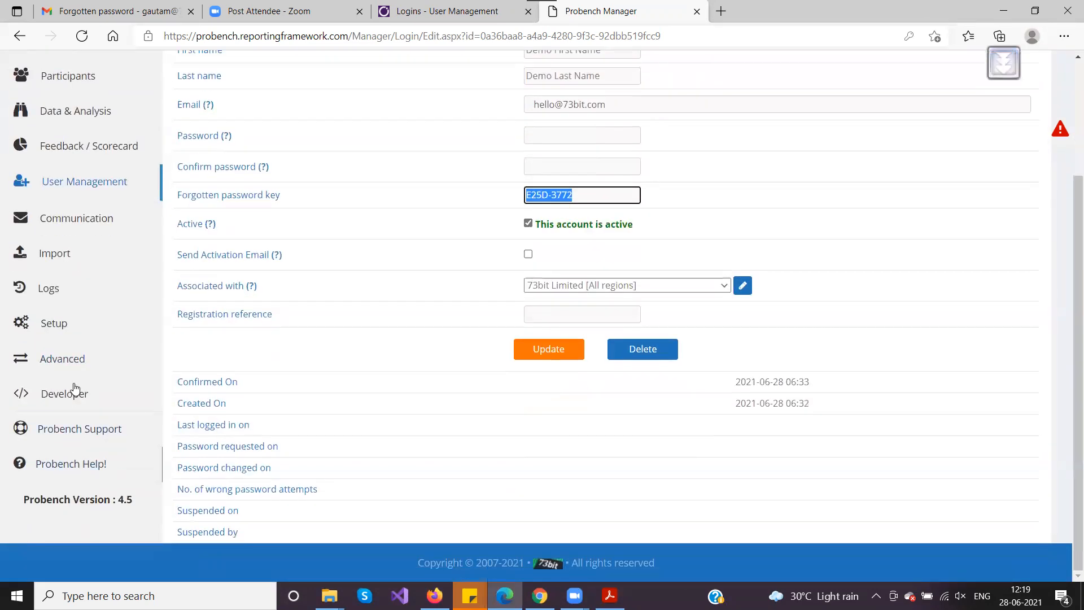
{"action": "left_click", "coordinate": [66, 325]}
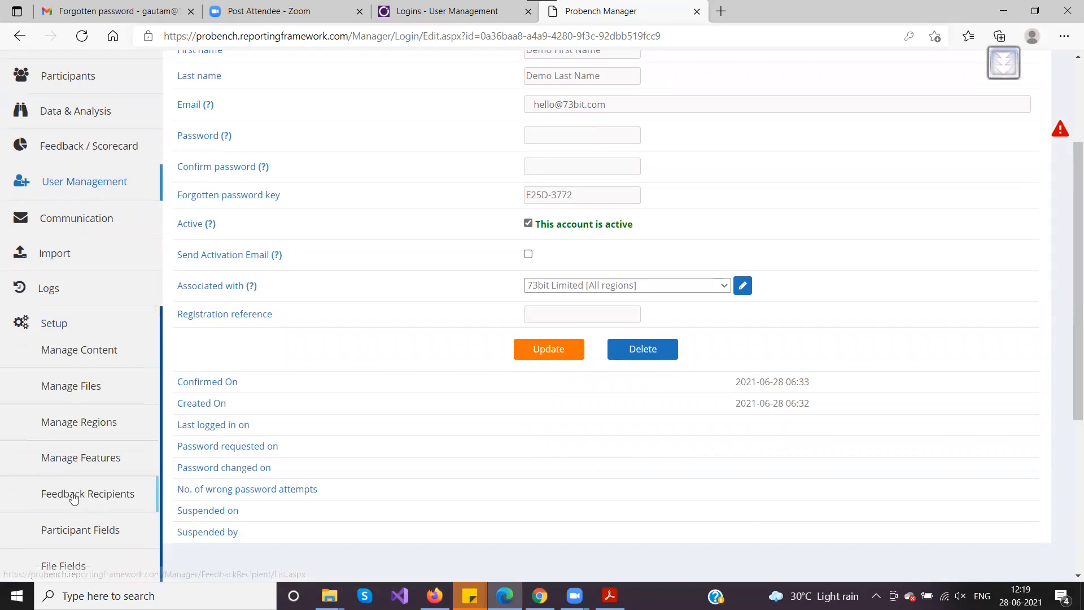
{"action": "left_click", "coordinate": [67, 459]}
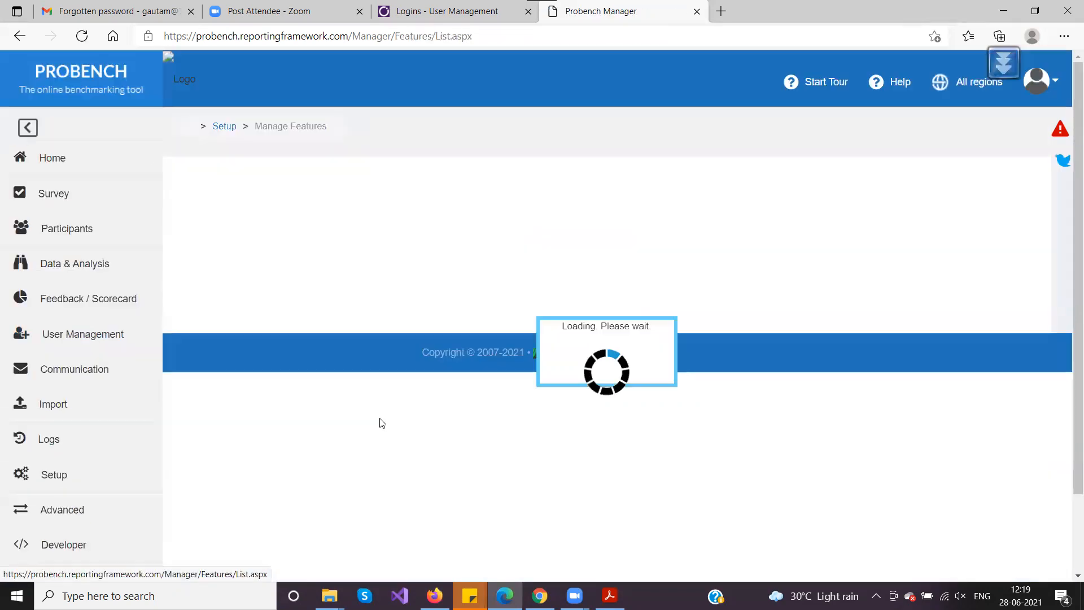
{"action": "scroll", "coordinate": [476, 370], "scroll_direction": "down", "scroll_amount": 2}
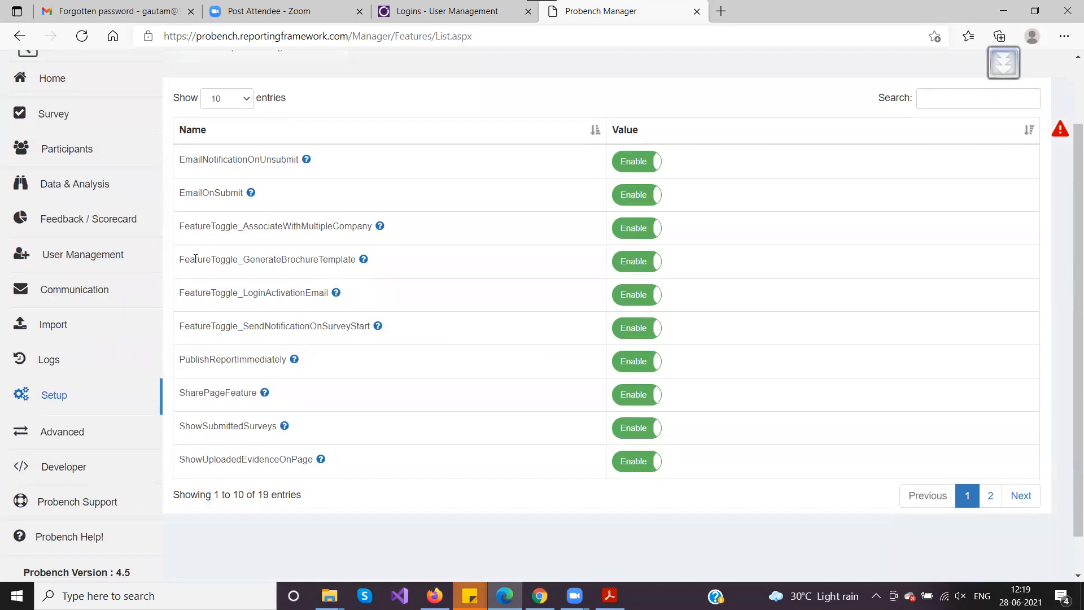
{"action": "left_click_drag", "start_coordinate": [179, 224], "coordinate": [374, 217]}
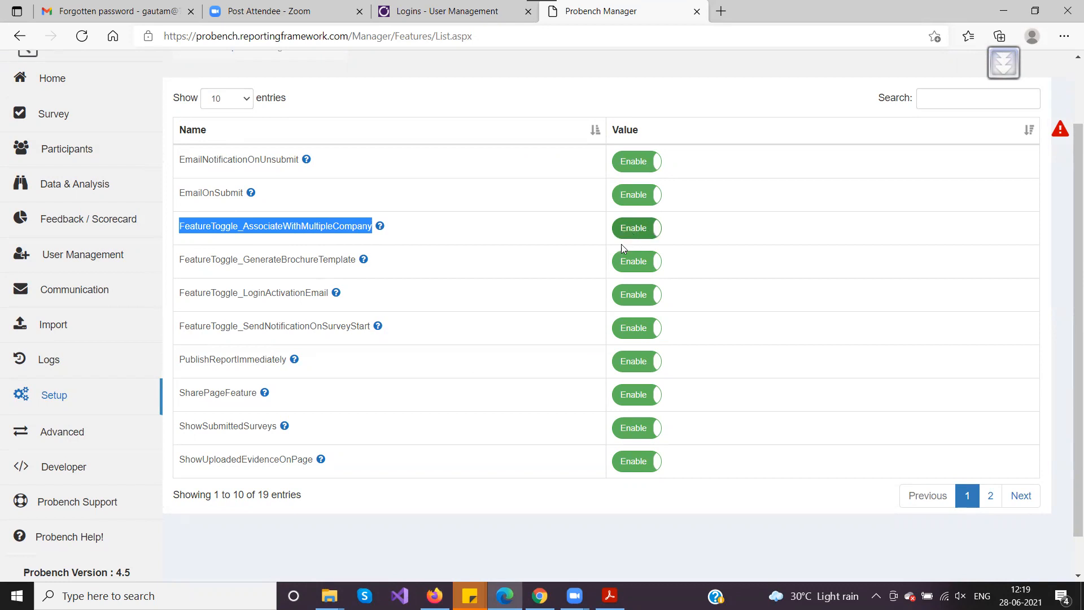
{"action": "scroll", "coordinate": [457, 370], "scroll_direction": "up", "scroll_amount": 2}
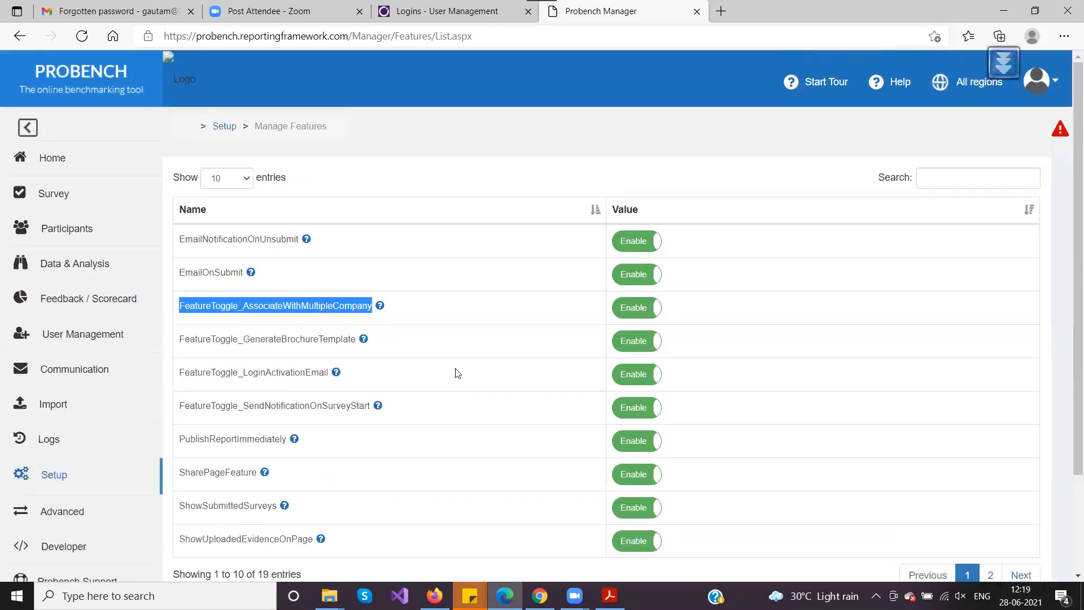
{"action": "left_click", "coordinate": [325, 305]}
{"action": "left_click_drag", "start_coordinate": [325, 305], "coordinate": [166, 306]}
{"action": "left_click", "coordinate": [166, 306]}
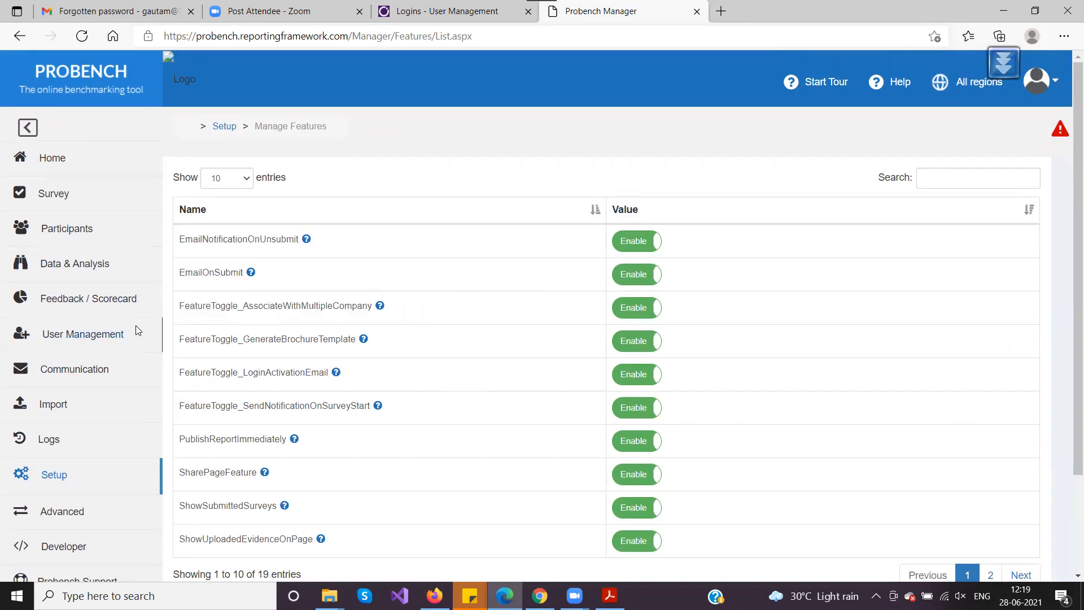
{"action": "left_click", "coordinate": [72, 338]}
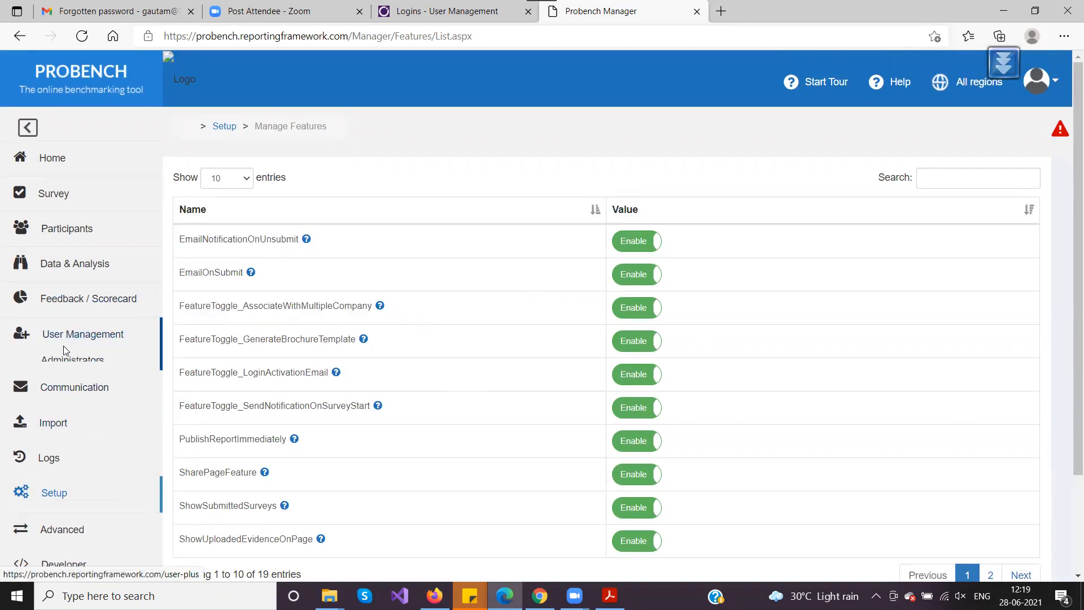
For row 7's Demo First Name login, tick 73bit Test Bypass and 73bit Test Company 1, then save
{"action": "left_click", "coordinate": [57, 397]}
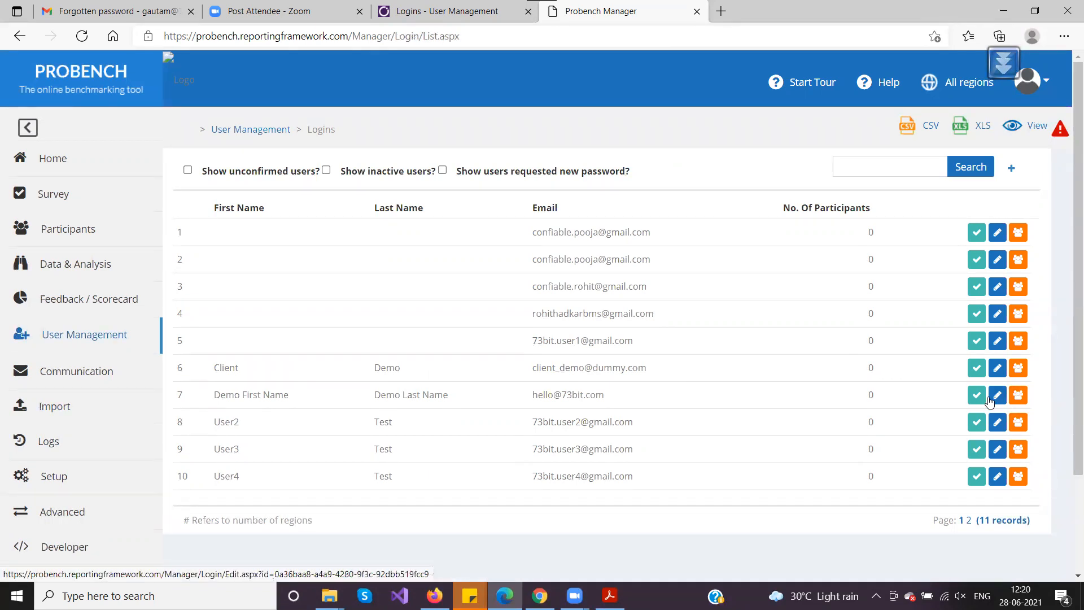
{"action": "left_click", "coordinate": [1019, 402]}
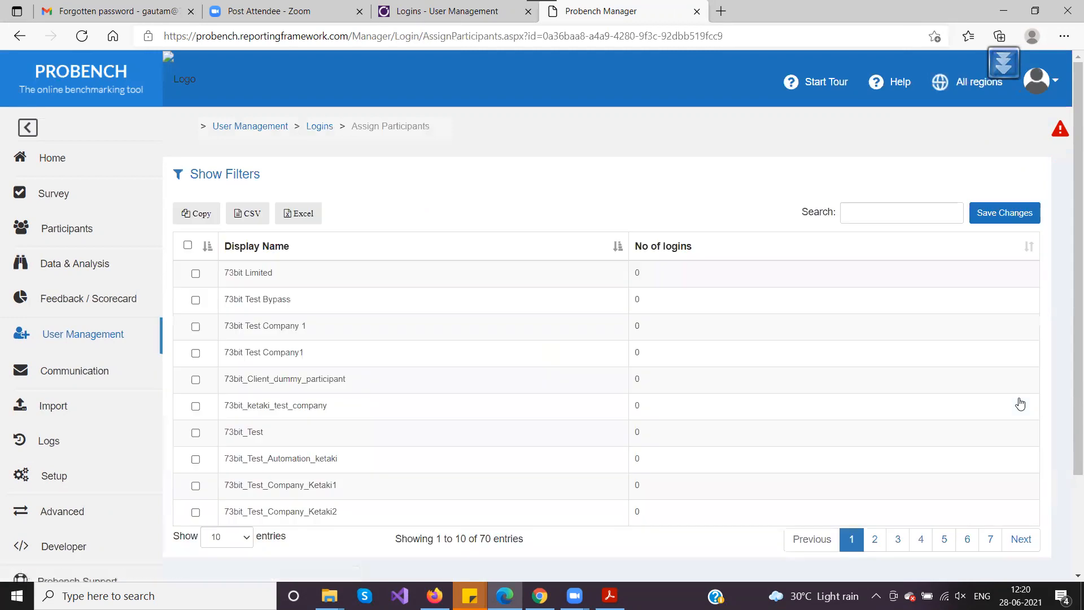
{"action": "scroll", "coordinate": [390, 201], "scroll_direction": "down", "scroll_amount": 2}
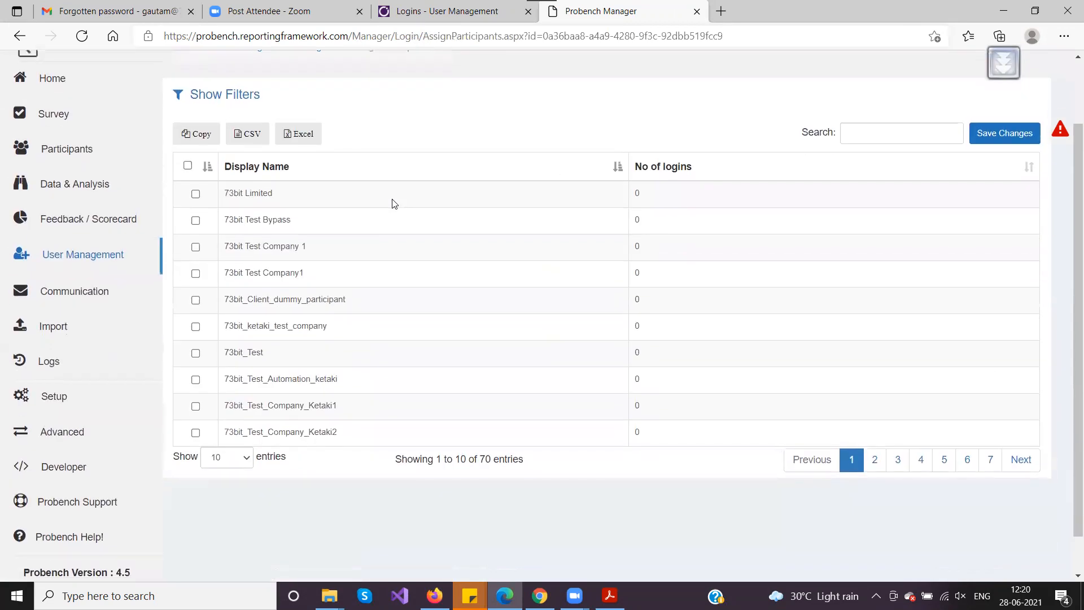
{"action": "scroll", "coordinate": [403, 226], "scroll_direction": "up", "scroll_amount": 2}
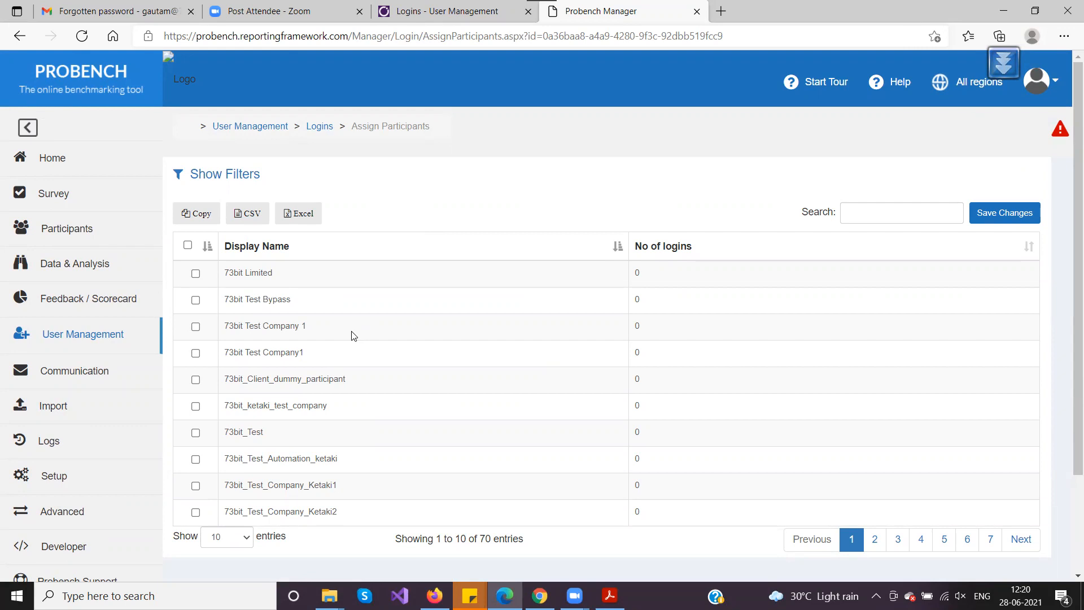
{"action": "left_click", "coordinate": [196, 302]}
{"action": "left_click", "coordinate": [196, 327]}
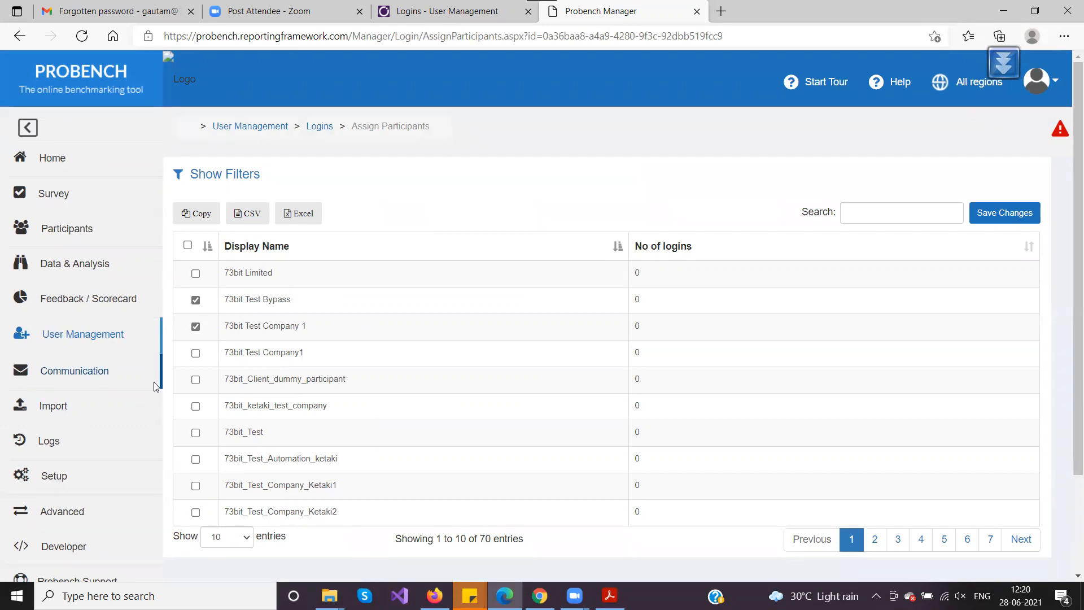
{"action": "left_click", "coordinate": [991, 219]}
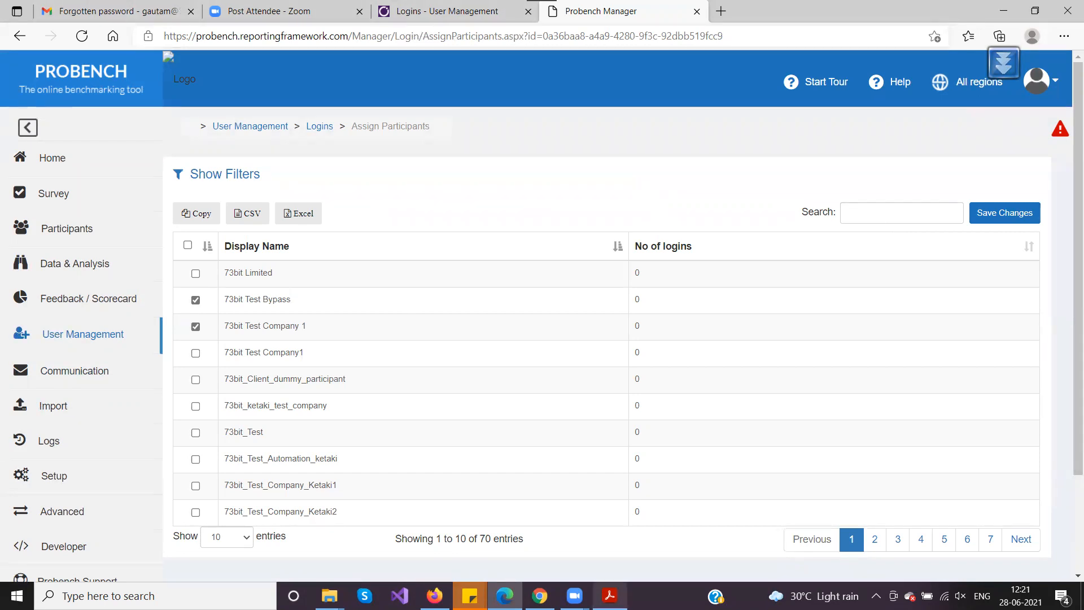
Glance at the FAQ slide, then go back to the Logins list and highlight row 7's e-mail
{"action": "key", "text": "alt+Tab"}
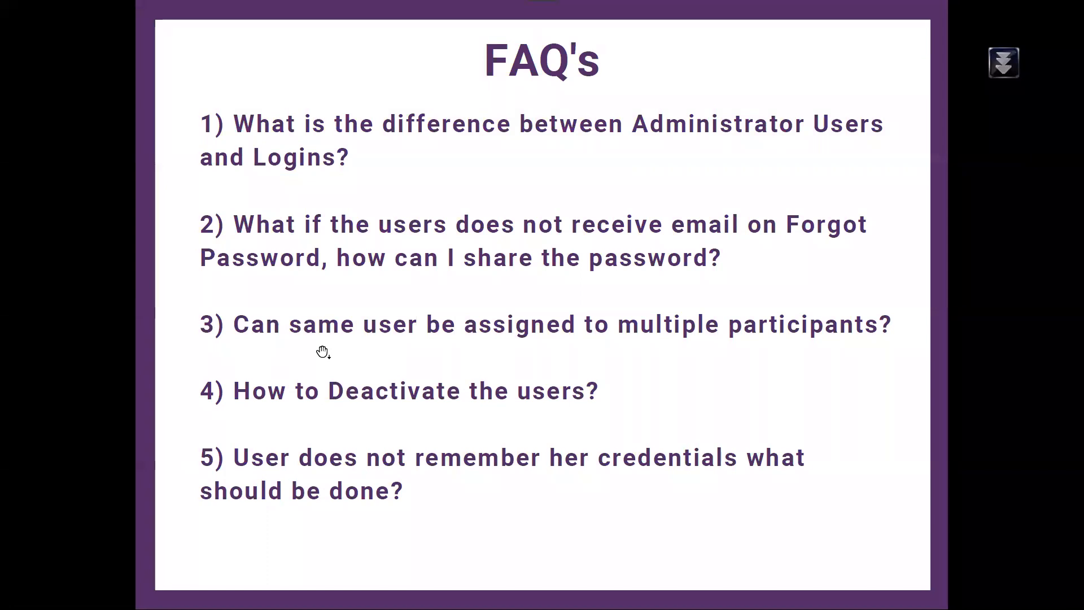
{"action": "key", "text": "alt+Tab"}
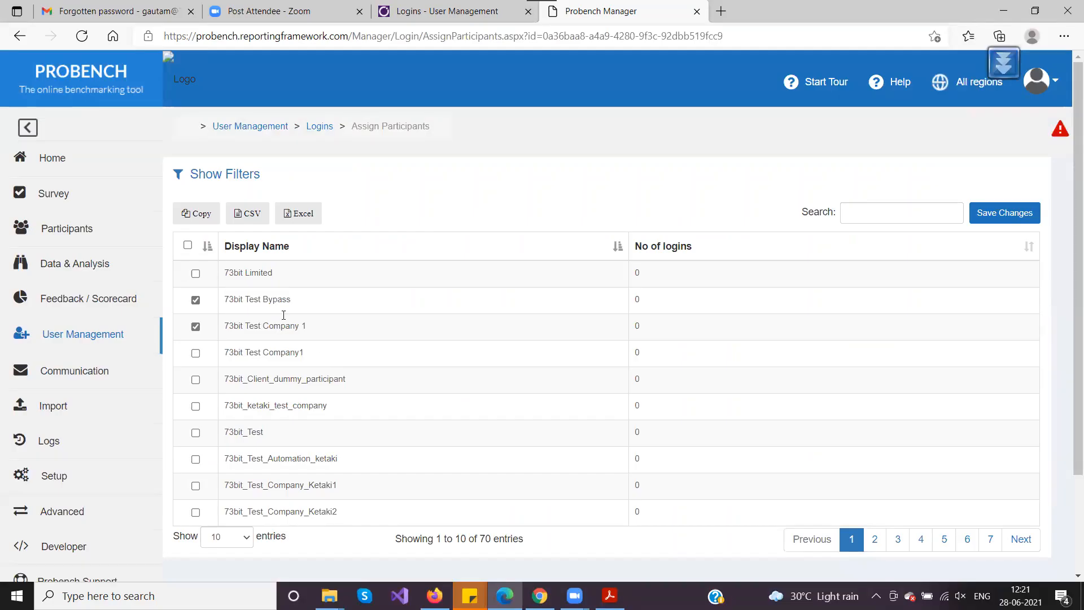
{"action": "left_click", "coordinate": [20, 36]}
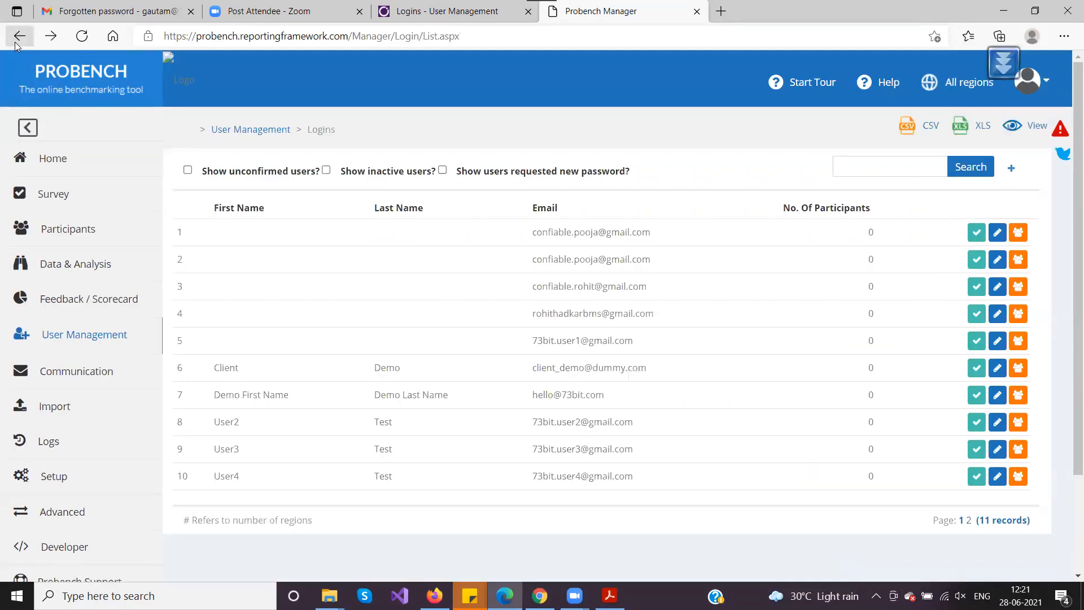
{"action": "left_click_drag", "start_coordinate": [611, 399], "coordinate": [498, 399]}
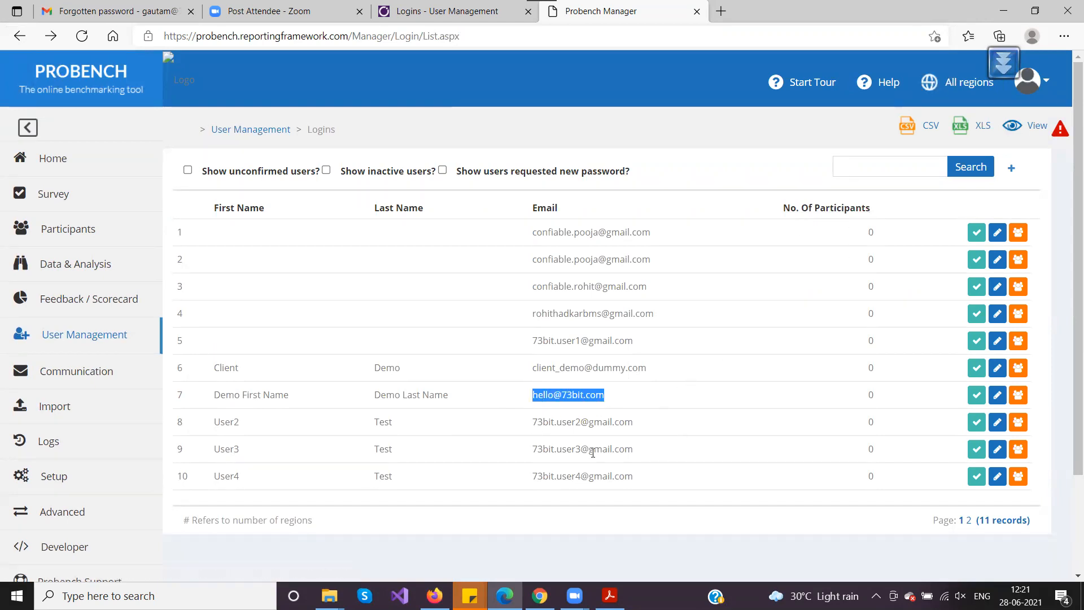
{"action": "left_click", "coordinate": [644, 414]}
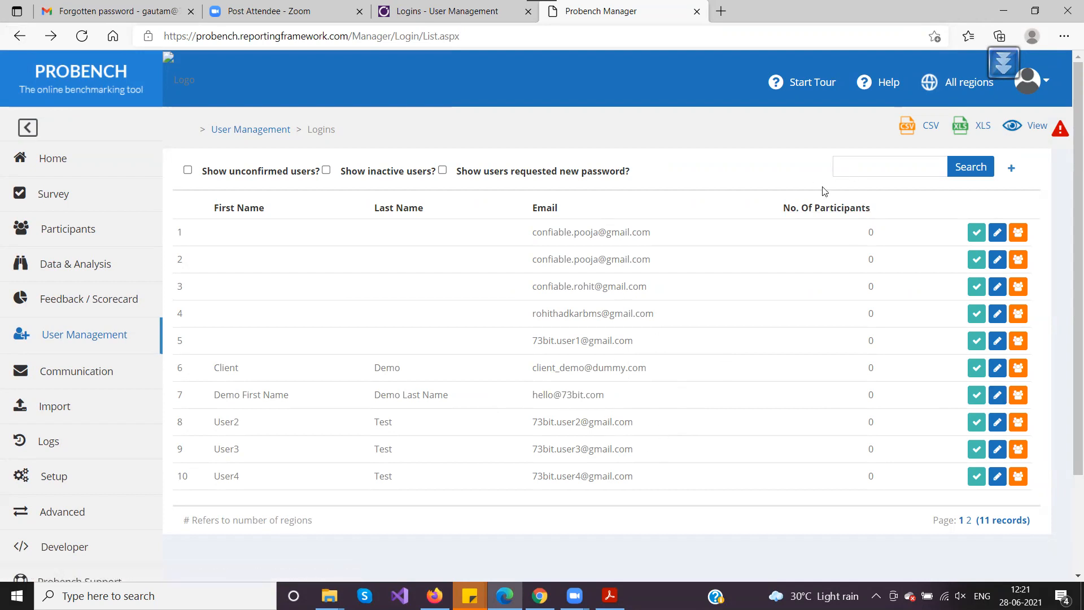
Search for the demo login by its e-mail, open its edit form, and highlight its active status
{"action": "left_click", "coordinate": [843, 173]}
{"action": "type", "text": "hello"}
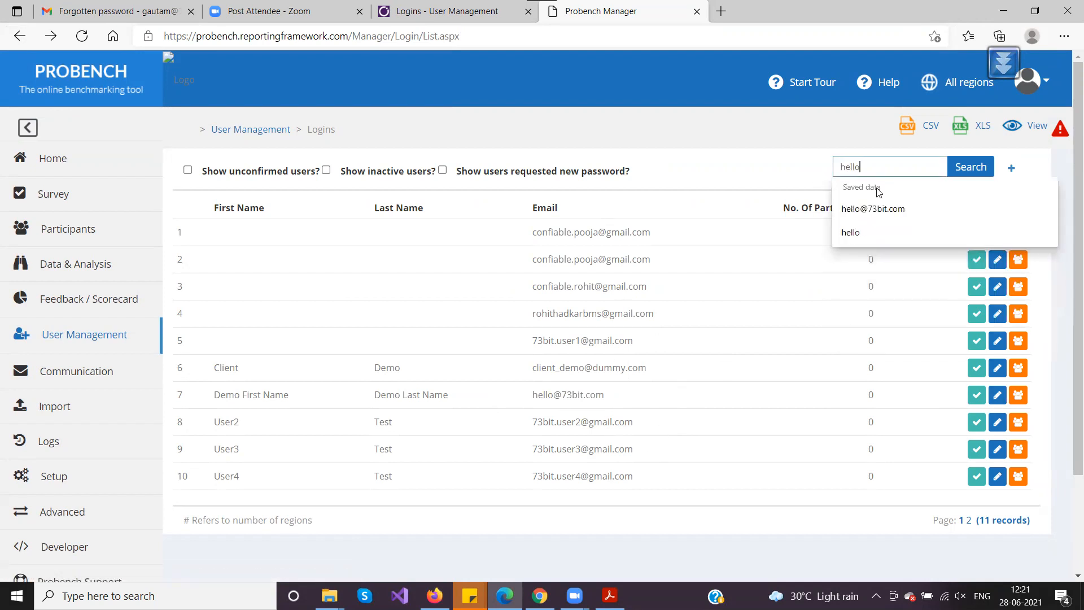
{"action": "left_click", "coordinate": [870, 208]}
{"action": "key", "text": "Return"}
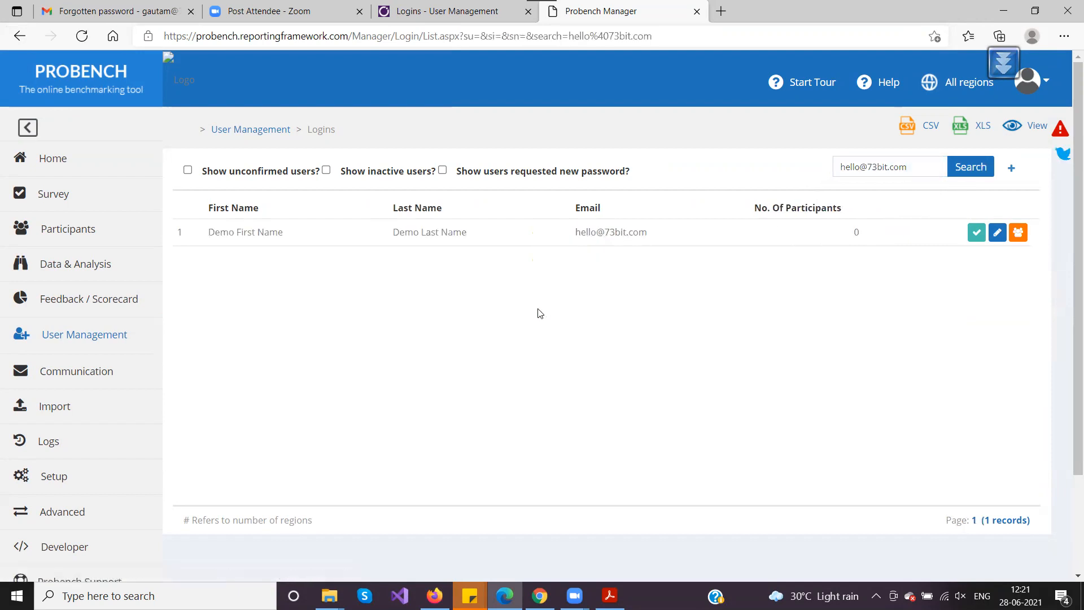
{"action": "left_click", "coordinate": [998, 232]}
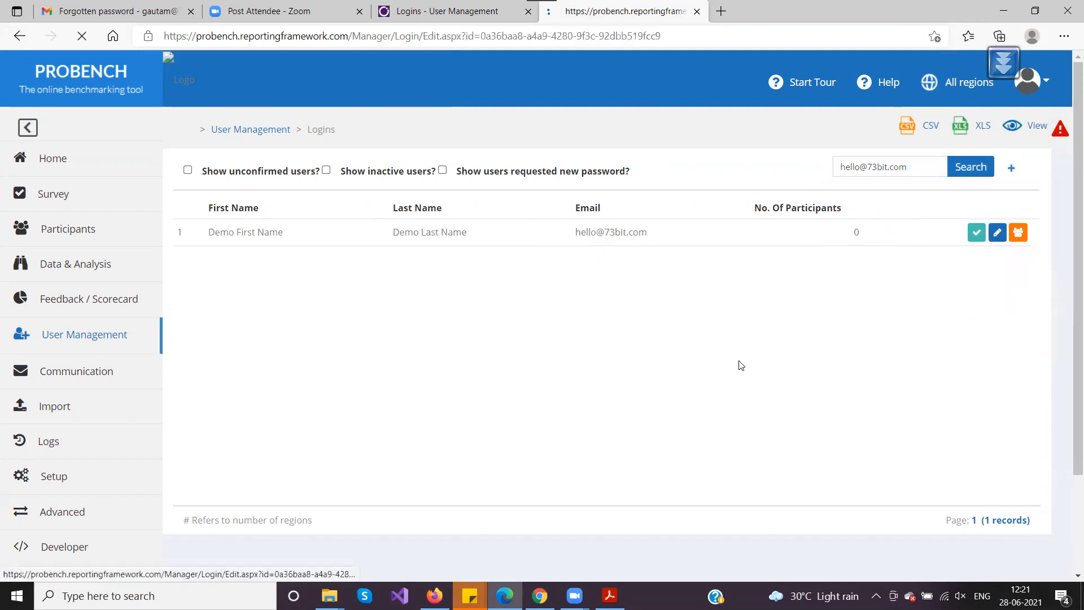
{"action": "scroll", "coordinate": [426, 306], "scroll_direction": "down", "scroll_amount": 1}
{"action": "left_click_drag", "start_coordinate": [635, 298], "coordinate": [537, 301]}
{"action": "left_click", "coordinate": [532, 319]}
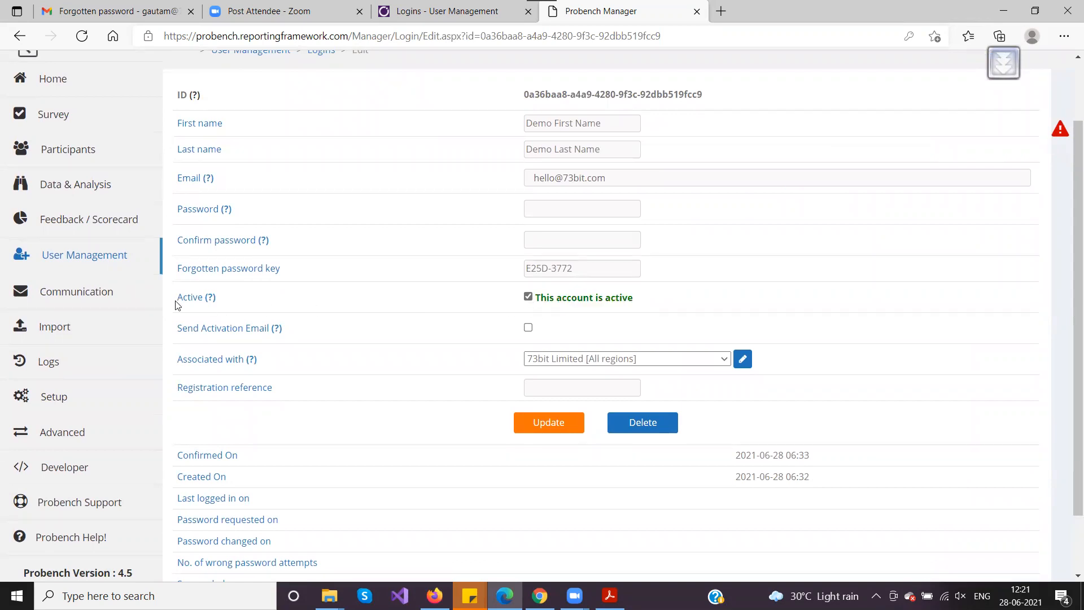
Untick Active and update to suspend the demo login, then highlight the suspended status
{"action": "left_click", "coordinate": [528, 297]}
{"action": "left_click", "coordinate": [537, 428]}
{"action": "scroll", "coordinate": [373, 370], "scroll_direction": "down", "scroll_amount": 3}
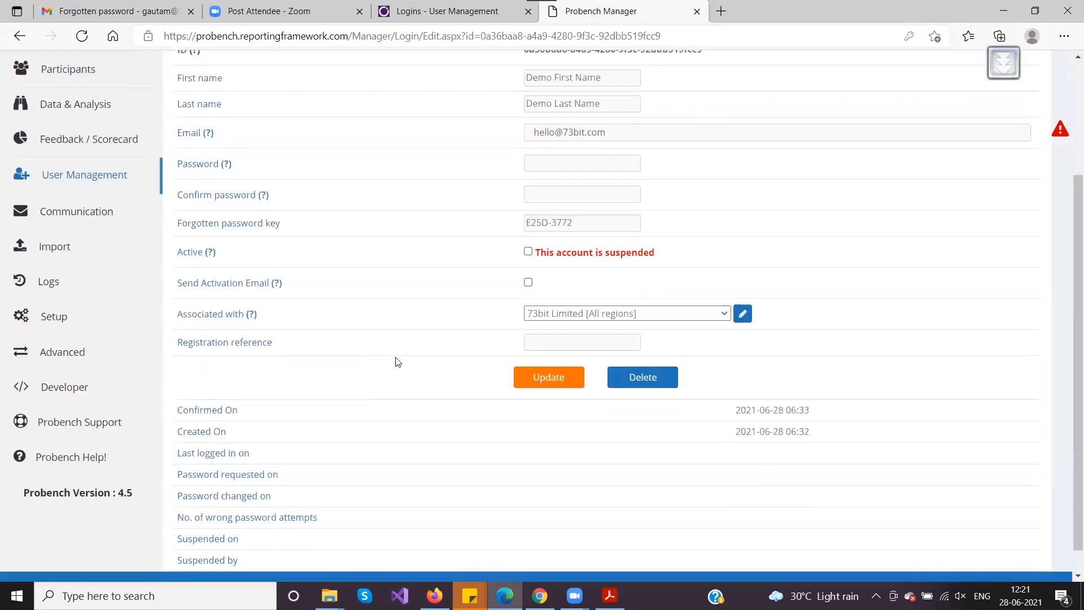
{"action": "left_click_drag", "start_coordinate": [538, 252], "coordinate": [706, 258]}
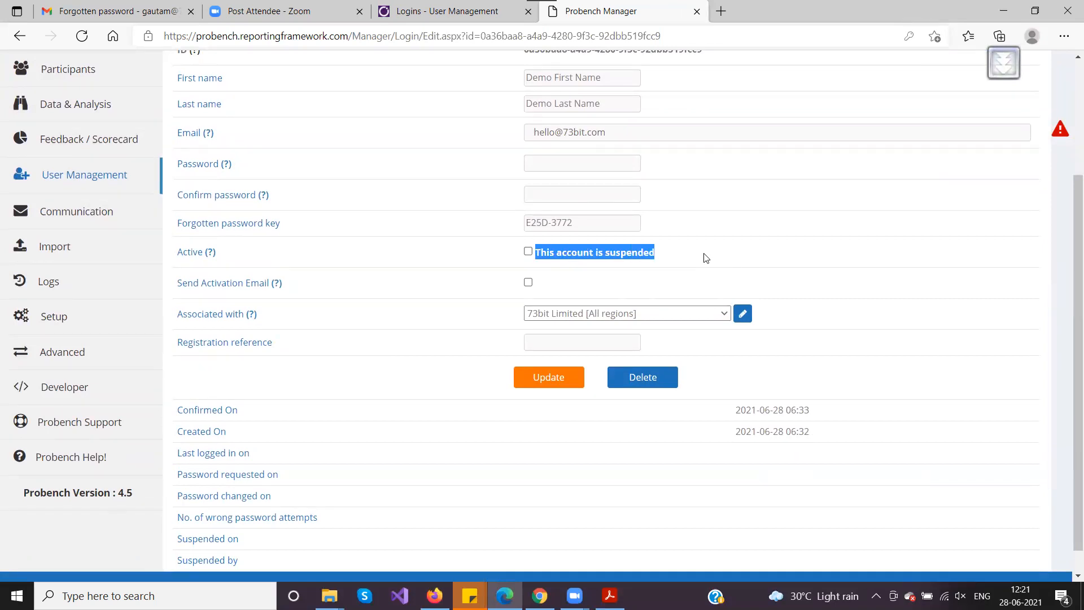
{"action": "scroll", "coordinate": [706, 258], "scroll_direction": "down", "scroll_amount": 1}
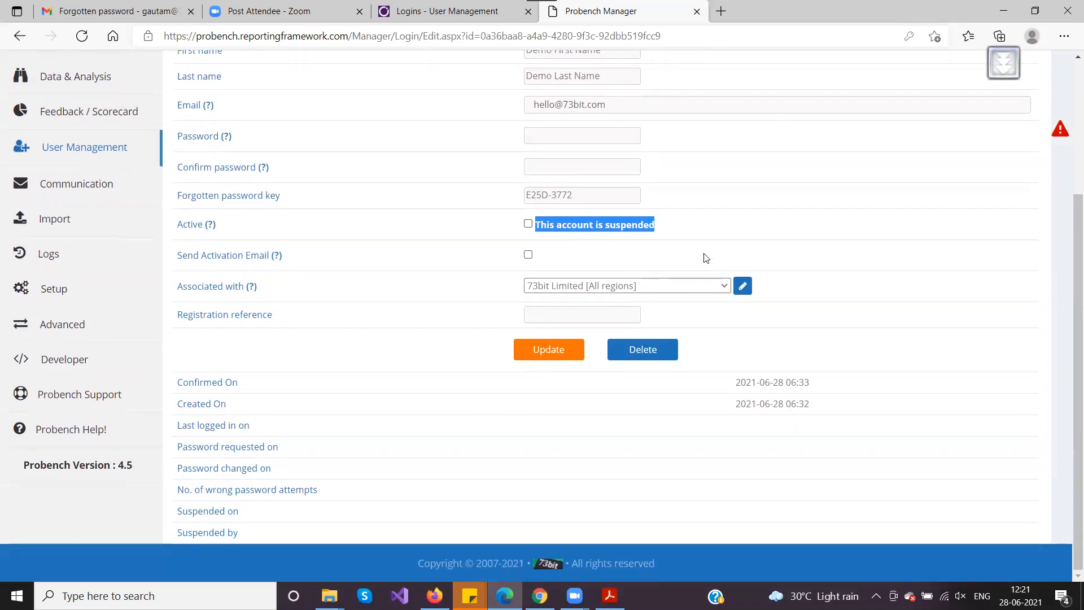
Reload the edit page, then tick Active and update to reactivate the login
{"action": "left_click", "coordinate": [474, 40]}
{"action": "key", "text": "Return"}
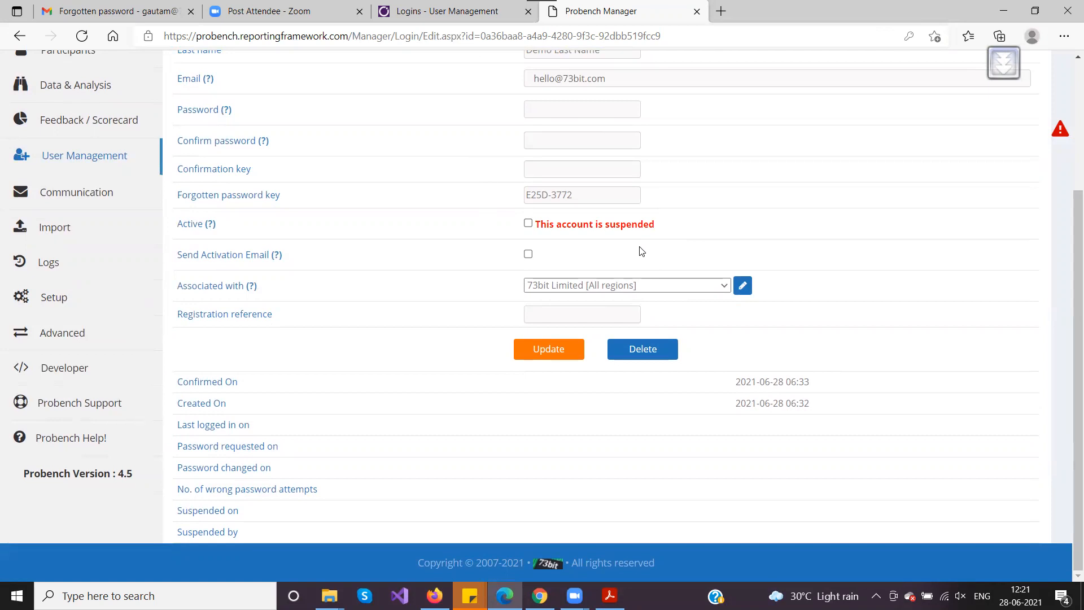
{"action": "left_click", "coordinate": [528, 224]}
{"action": "left_click", "coordinate": [549, 349]}
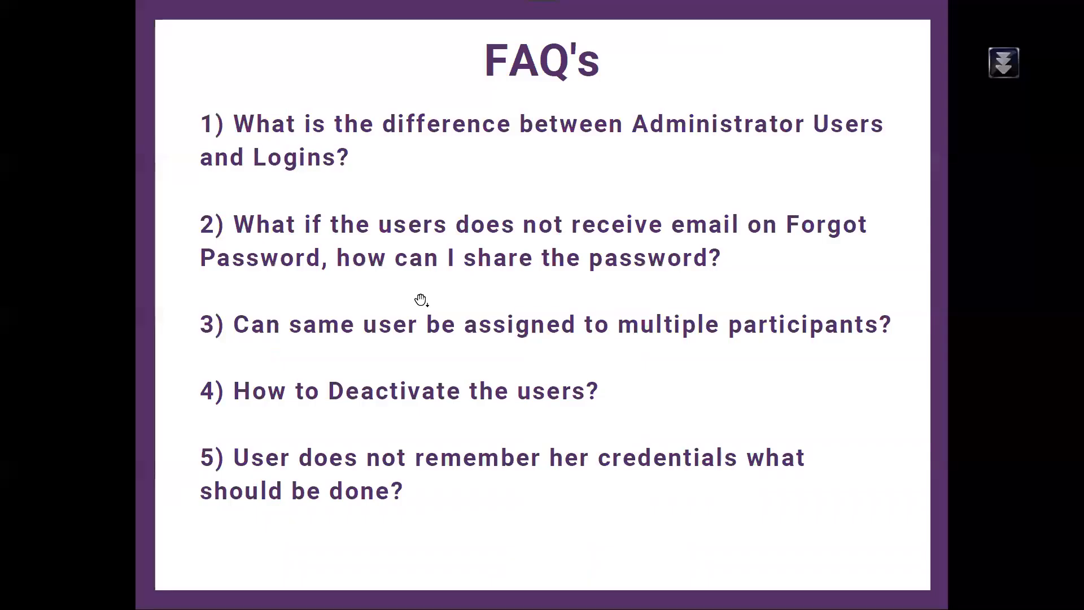
Scroll the slides back to the FAQ slide, then return to the browser's login edit form
{"action": "scroll", "coordinate": [374, 376], "scroll_direction": "down", "scroll_amount": 2}
{"action": "scroll", "coordinate": [374, 376], "scroll_direction": "up", "scroll_amount": 2}
{"action": "key", "text": "alt+Tab"}
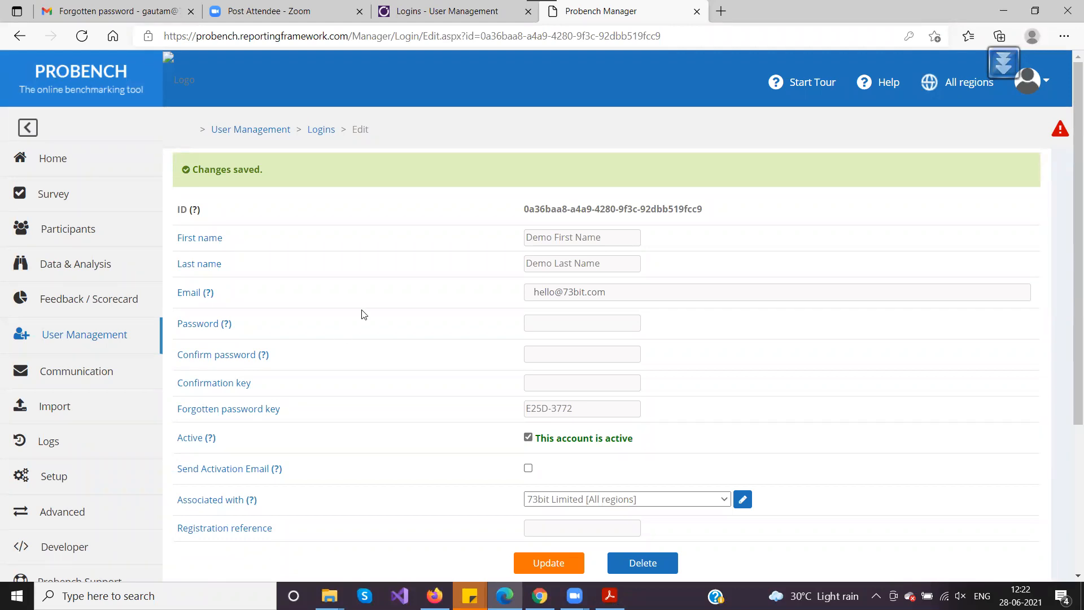
Go back from the Forgot Password page to the Probench Sign in page
{"action": "left_click", "coordinate": [540, 595]}
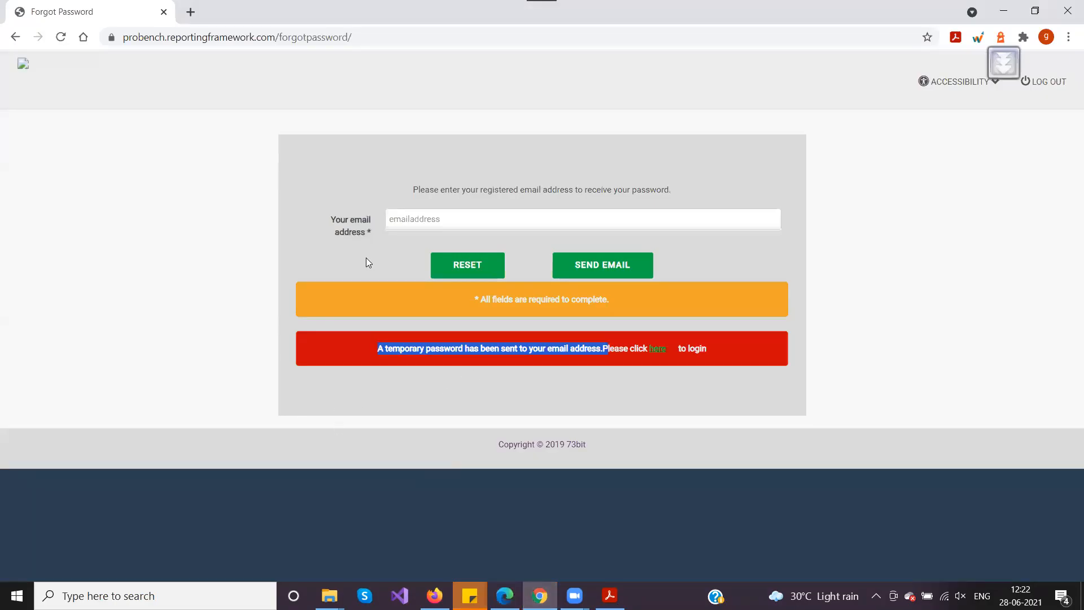
{"action": "left_click", "coordinate": [14, 37]}
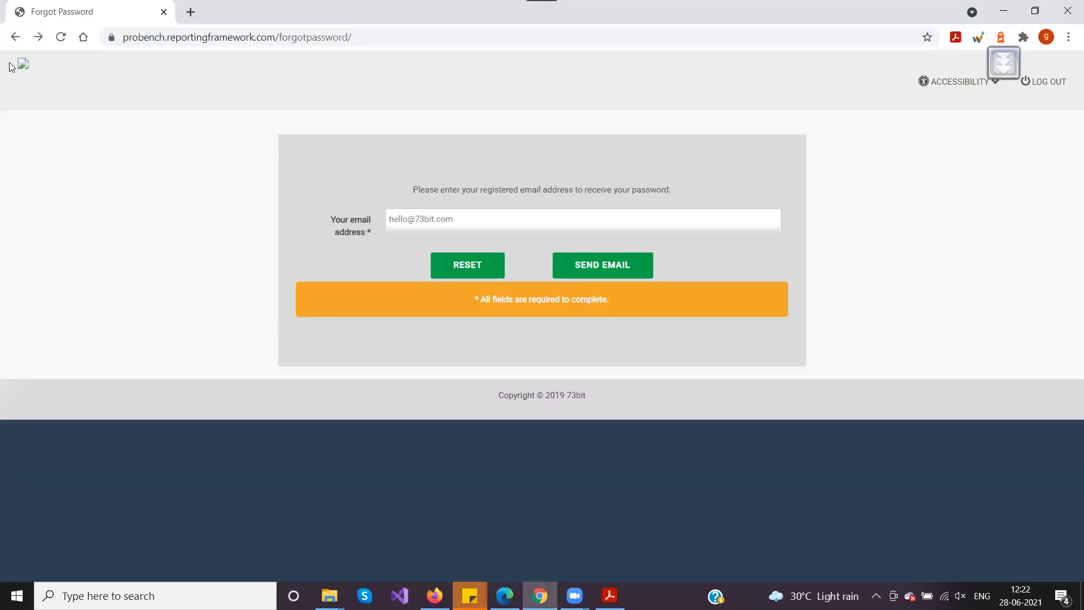
{"action": "left_click", "coordinate": [14, 38]}
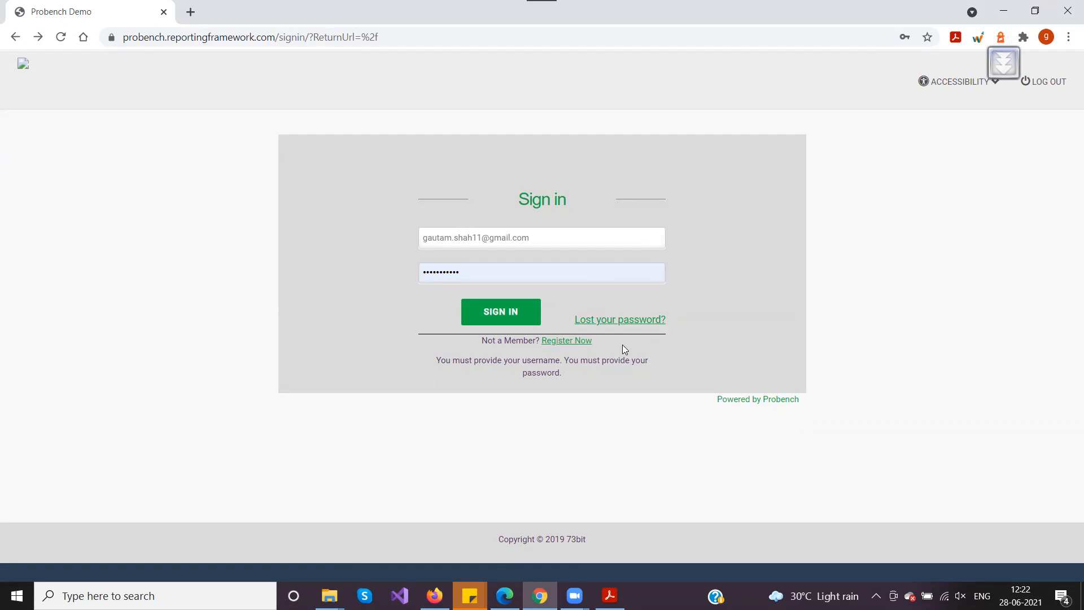
Reopen the Forgot Password form, focus its email field, then bring up the Gmail window
{"action": "left_click", "coordinate": [626, 320]}
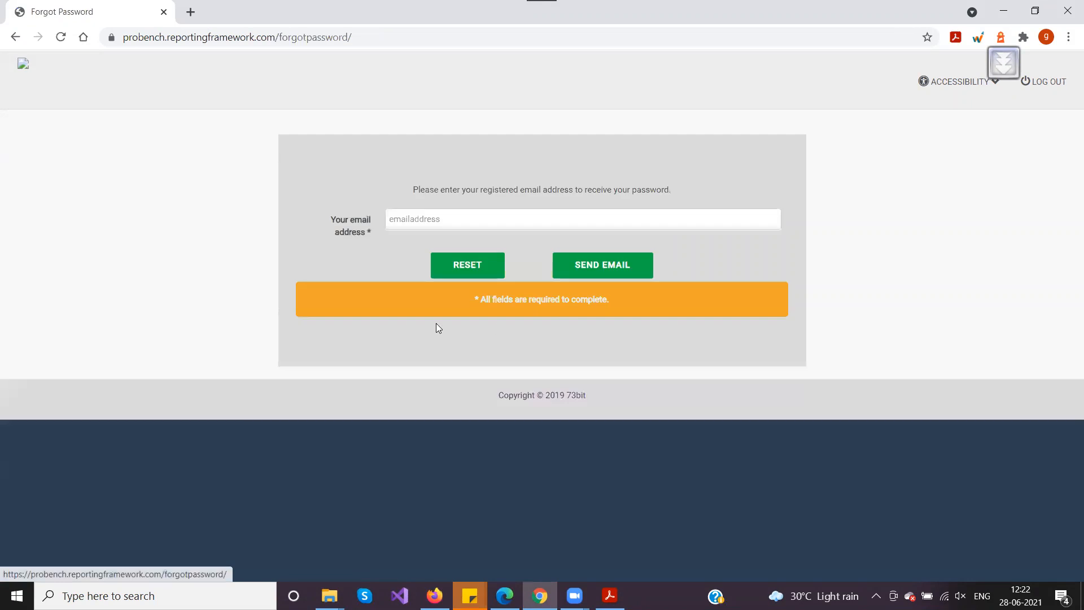
{"action": "left_click", "coordinate": [419, 223]}
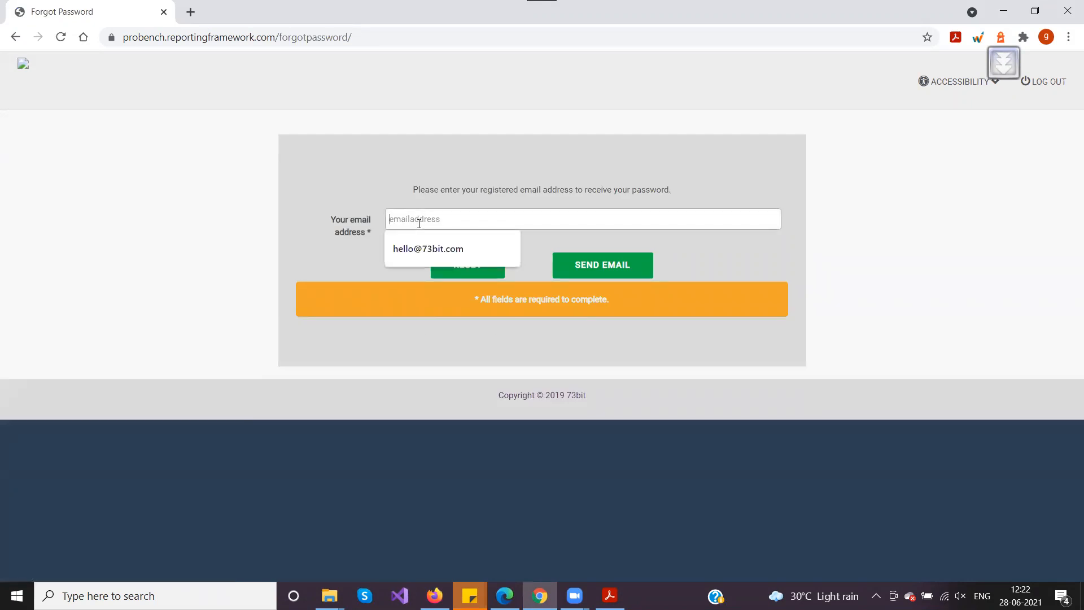
{"action": "left_click", "coordinate": [357, 197]}
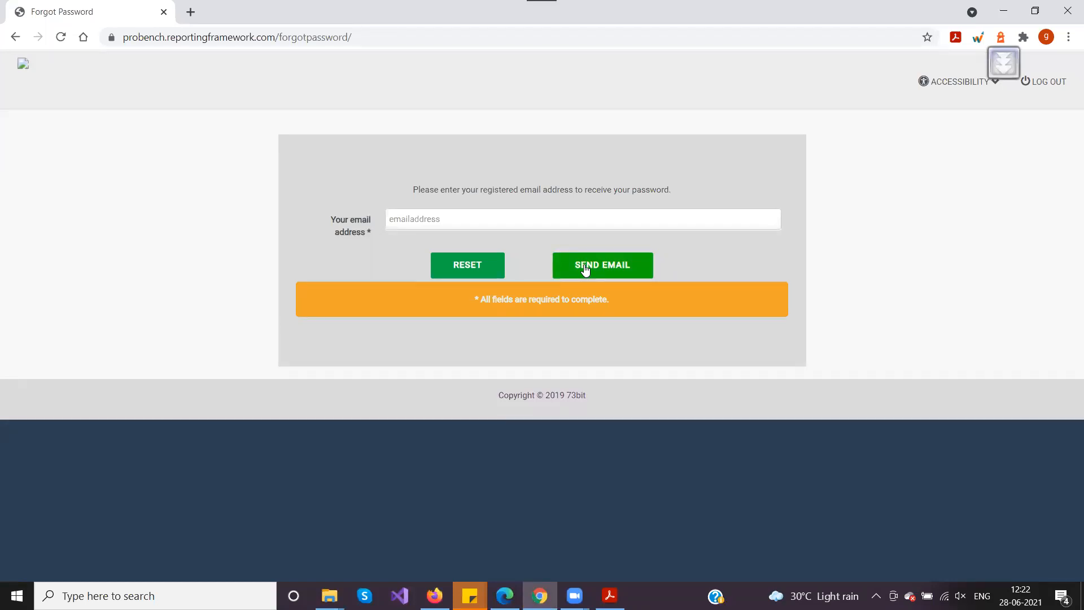
{"action": "left_click", "coordinate": [505, 595]}
Open the Forgotten password email and highlight its temporary password
{"action": "left_click", "coordinate": [65, 10]}
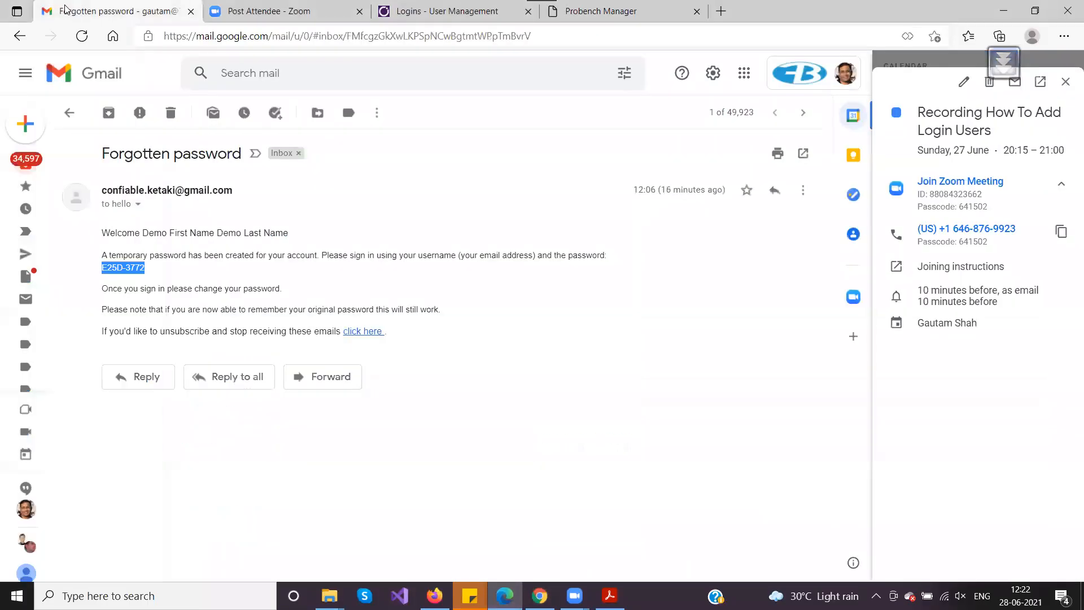
{"action": "left_click", "coordinate": [178, 273]}
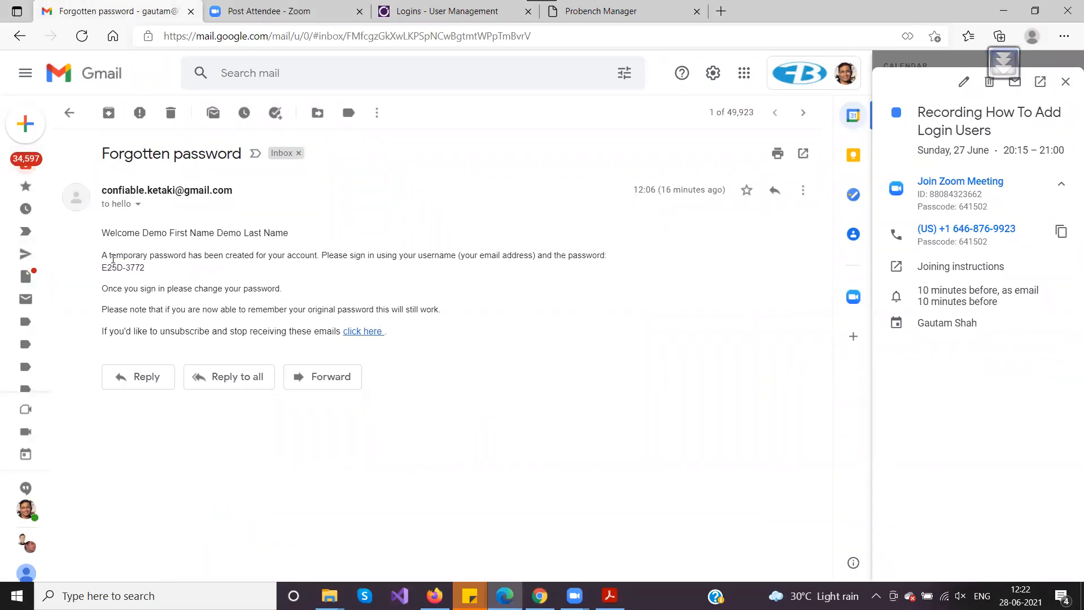
{"action": "left_click_drag", "start_coordinate": [103, 267], "coordinate": [150, 269]}
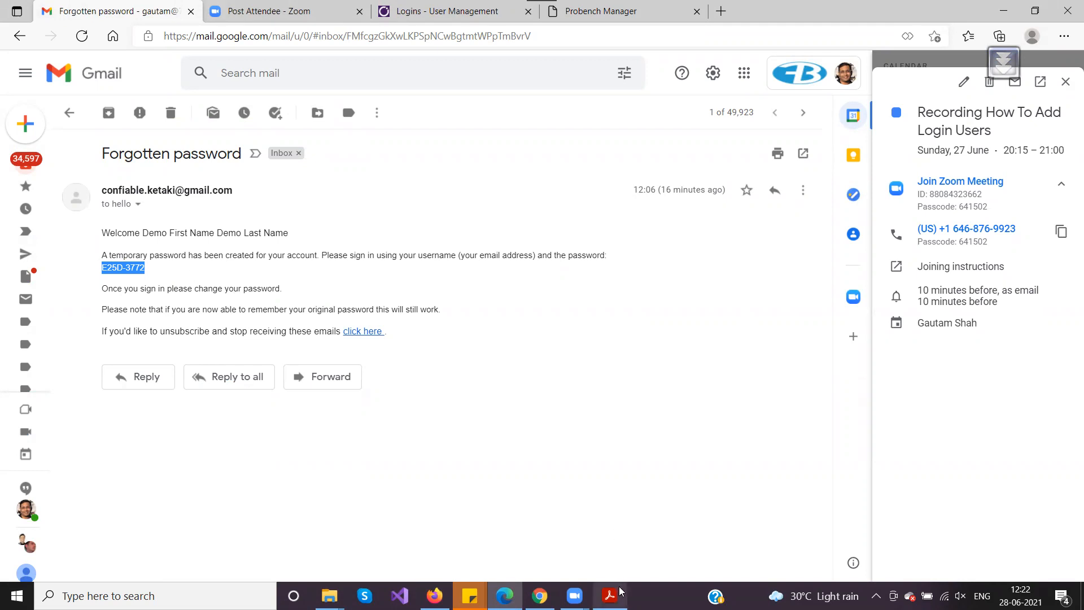
Return to the full-screen FAQ slides and advance to the next slide
{"action": "left_click", "coordinate": [539, 596]}
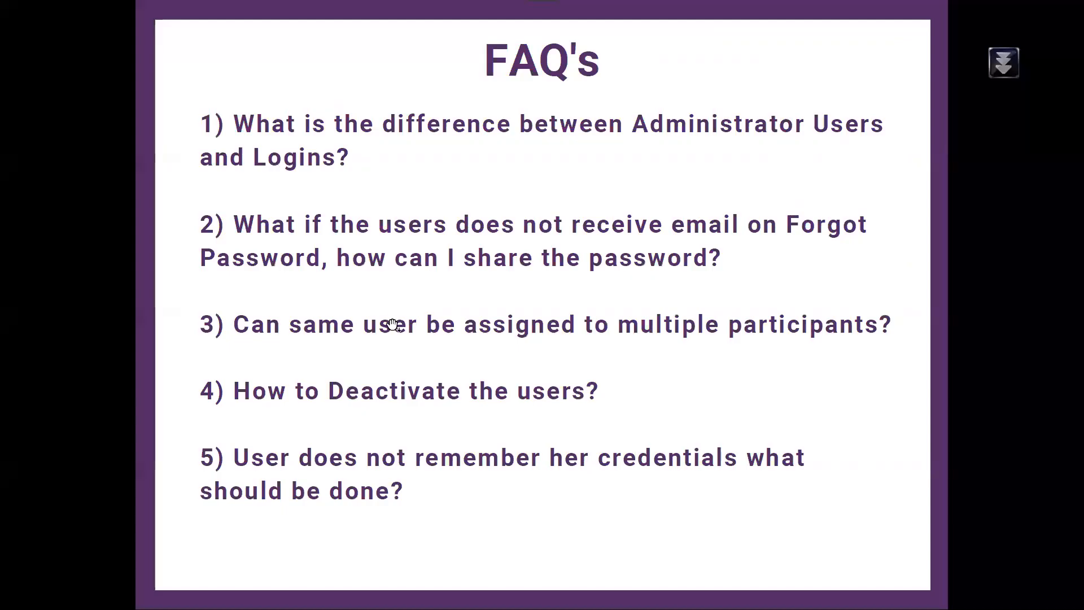
{"action": "left_click", "coordinate": [393, 325]}
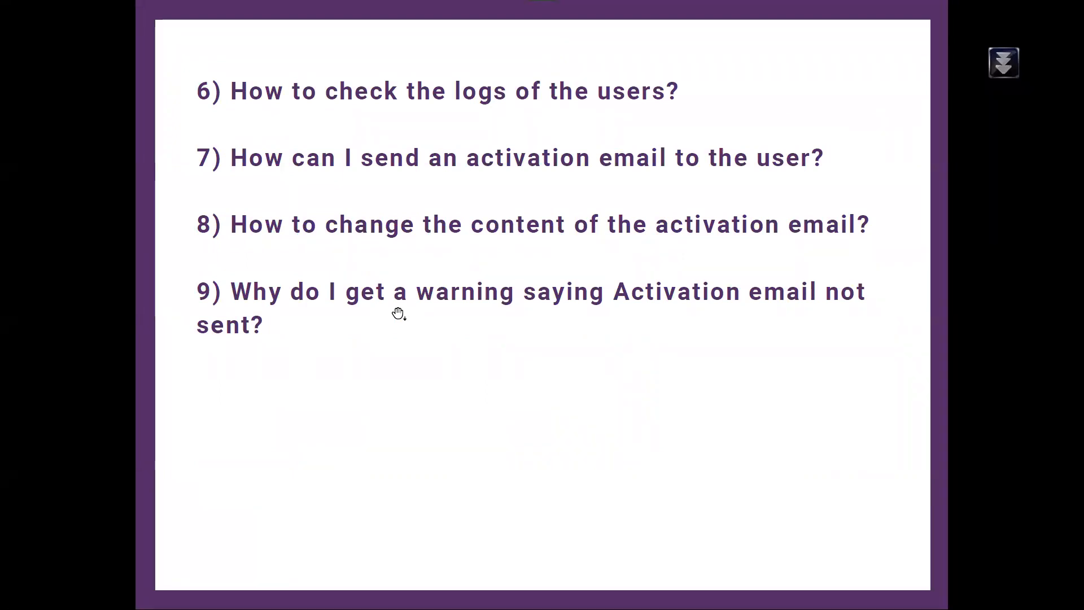
{"action": "key", "text": "alt+Tab"}
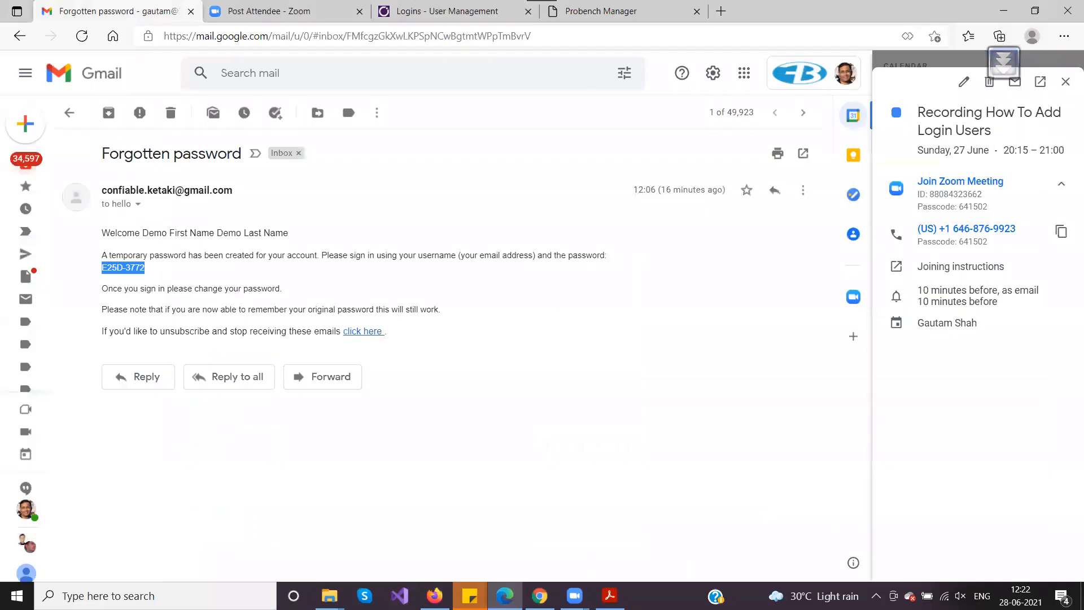
{"action": "key", "text": "alt+Tab"}
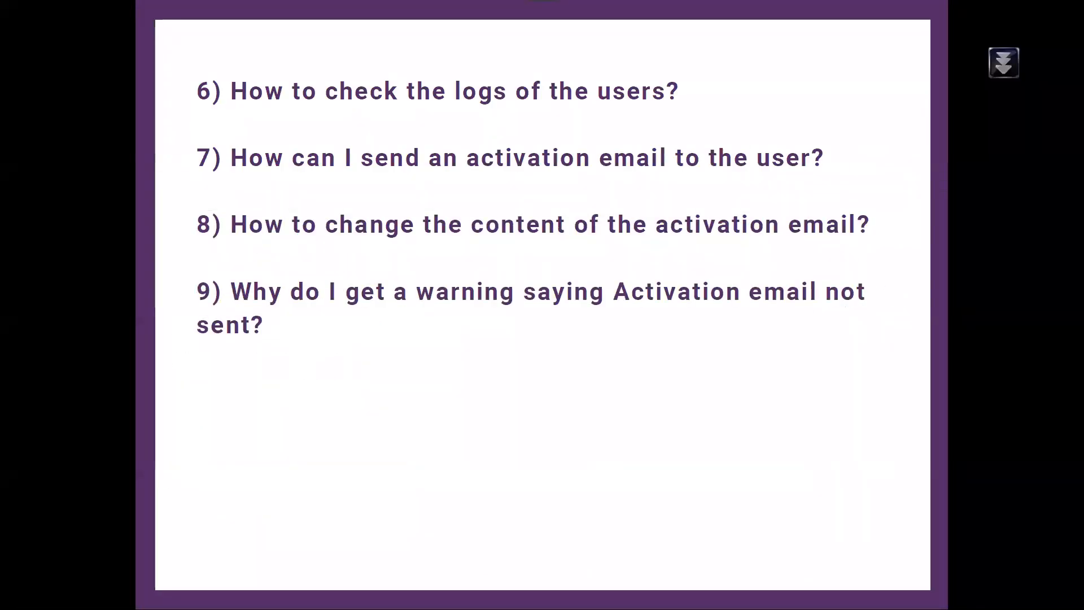
{"action": "scroll", "coordinate": [500, 578], "scroll_direction": "down", "scroll_amount": 1}
{"action": "scroll", "coordinate": [500, 510], "scroll_direction": "up", "scroll_amount": 1}
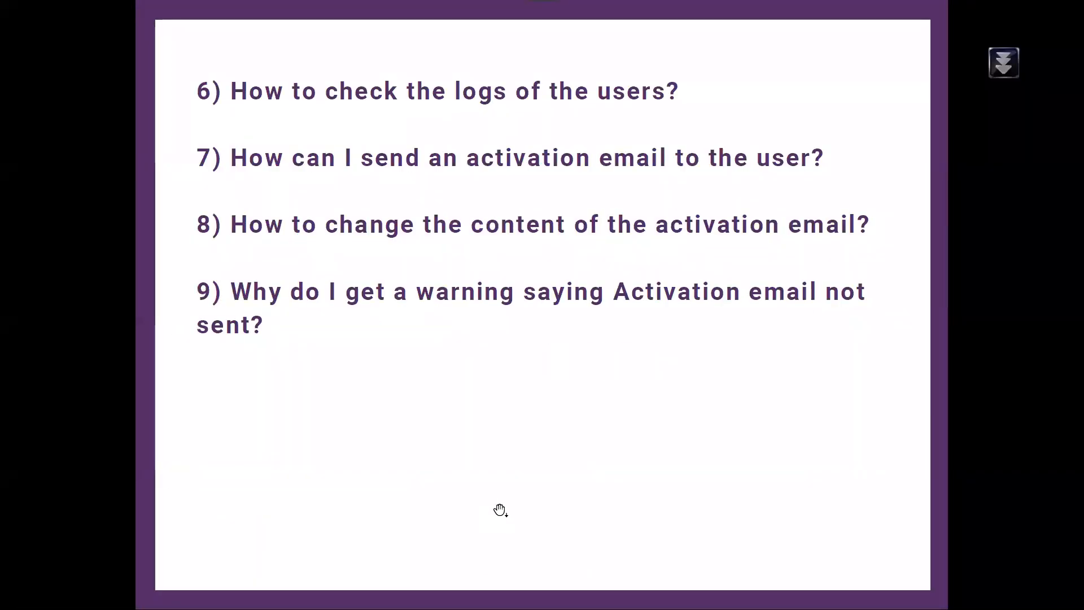
Exit full-screen mode and Alt+Tab back to the Probench Manager demo login edit page
{"action": "key", "text": "Escape"}
{"action": "key", "text": "alt+Tab"}
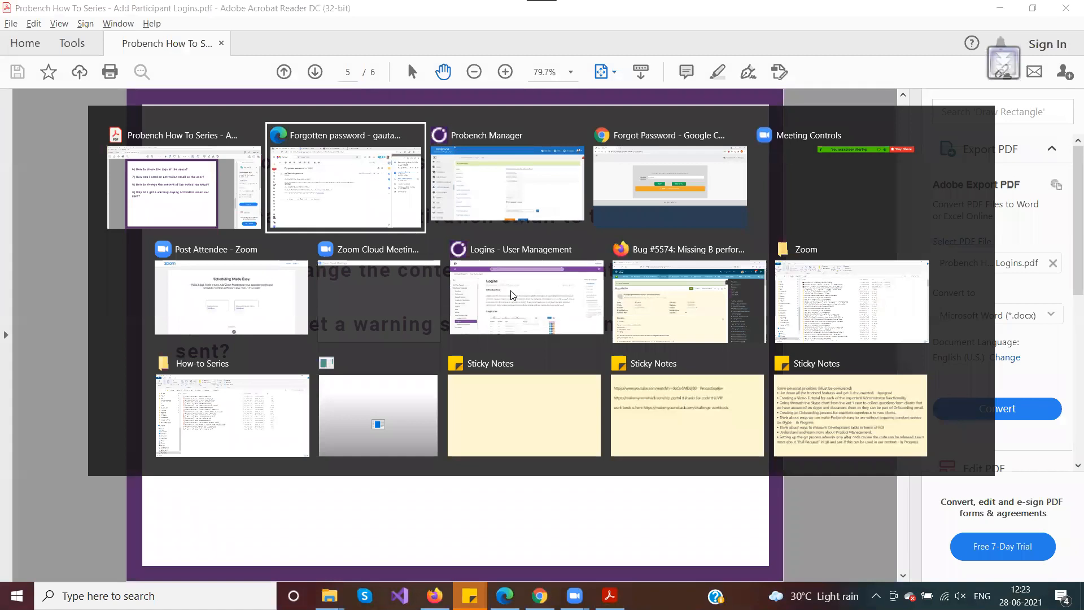
{"action": "key", "text": "alt+Tab"}
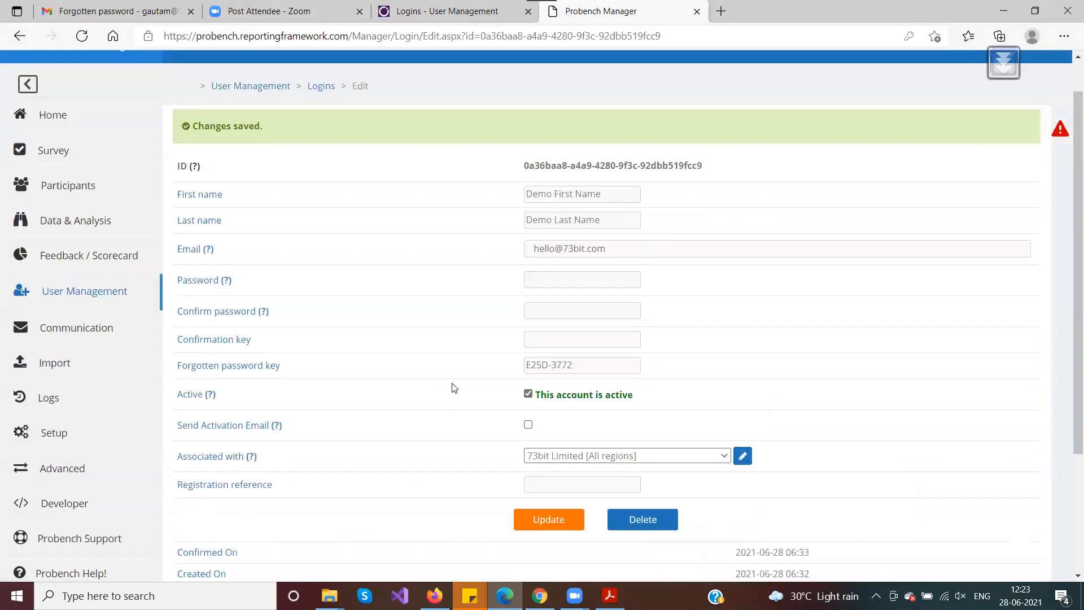
Highlight the demo login's Confirmed On to Suspended by rows, then return to the Logins list
{"action": "scroll", "coordinate": [452, 388], "scroll_direction": "down", "scroll_amount": 3}
{"action": "left_click_drag", "start_coordinate": [178, 385], "coordinate": [261, 541]}
{"action": "left_click", "coordinate": [288, 524]}
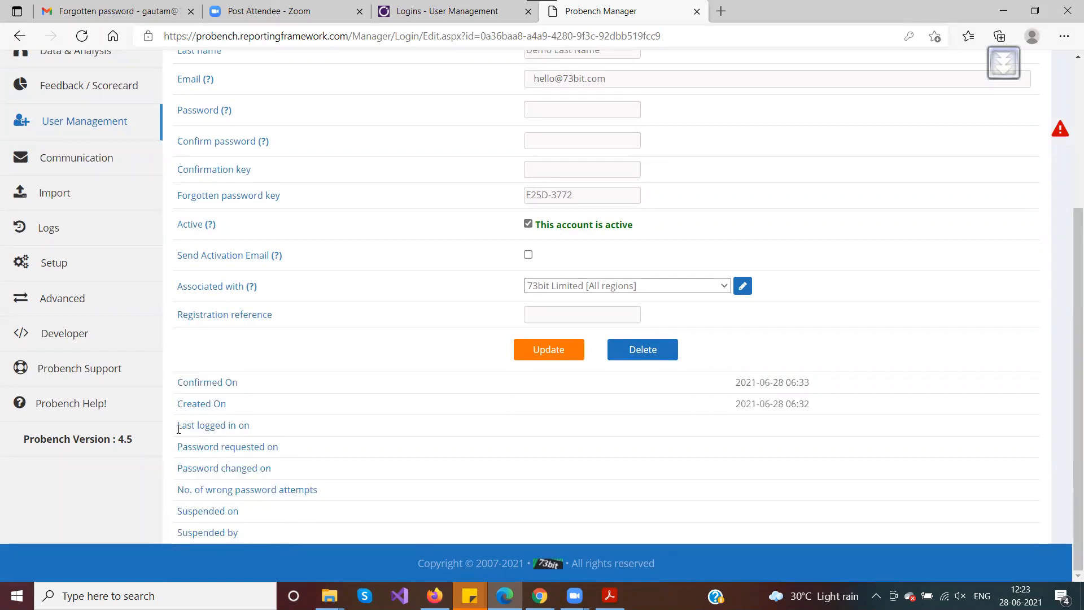
{"action": "left_click_drag", "start_coordinate": [178, 429], "coordinate": [279, 431]}
{"action": "left_click", "coordinate": [284, 429]}
{"action": "left_click_drag", "start_coordinate": [178, 389], "coordinate": [284, 395]}
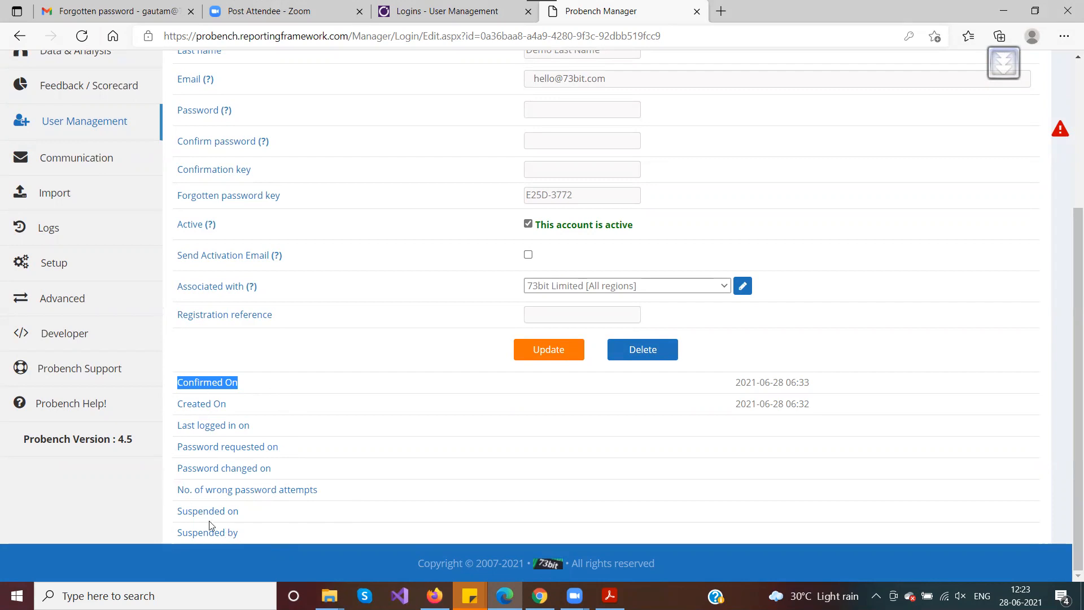
{"action": "scroll", "coordinate": [436, 375], "scroll_direction": "up", "scroll_amount": 4}
{"action": "left_click", "coordinate": [317, 134]}
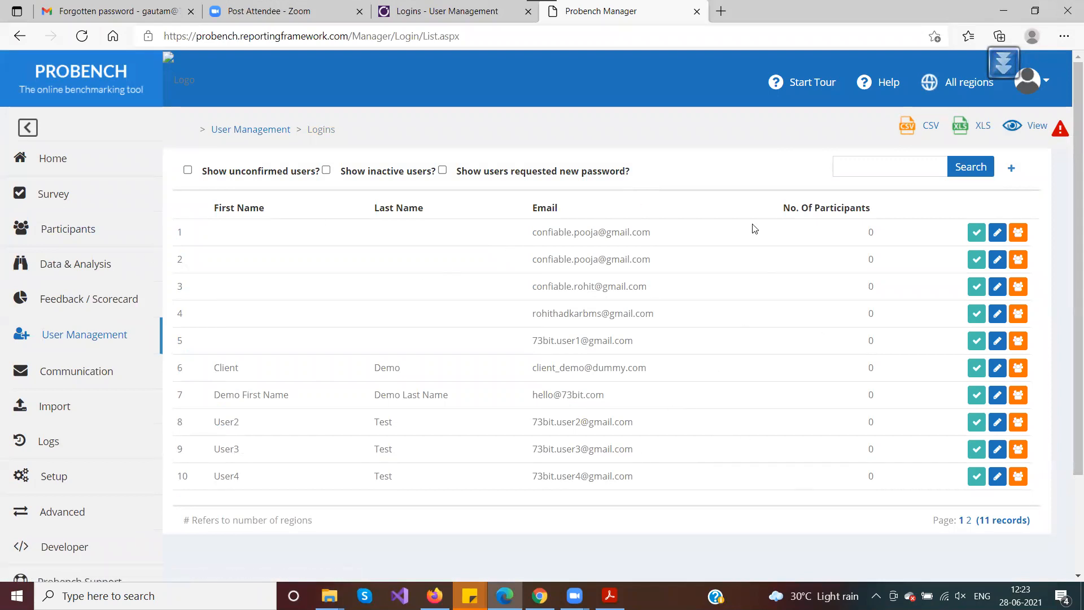
Export the Logins list as SURVEY_SP_GET_LOGIN_LIST_2021-06-28_065438.csv and open it in Excel, widening columns J and K
{"action": "left_click", "coordinate": [910, 131]}
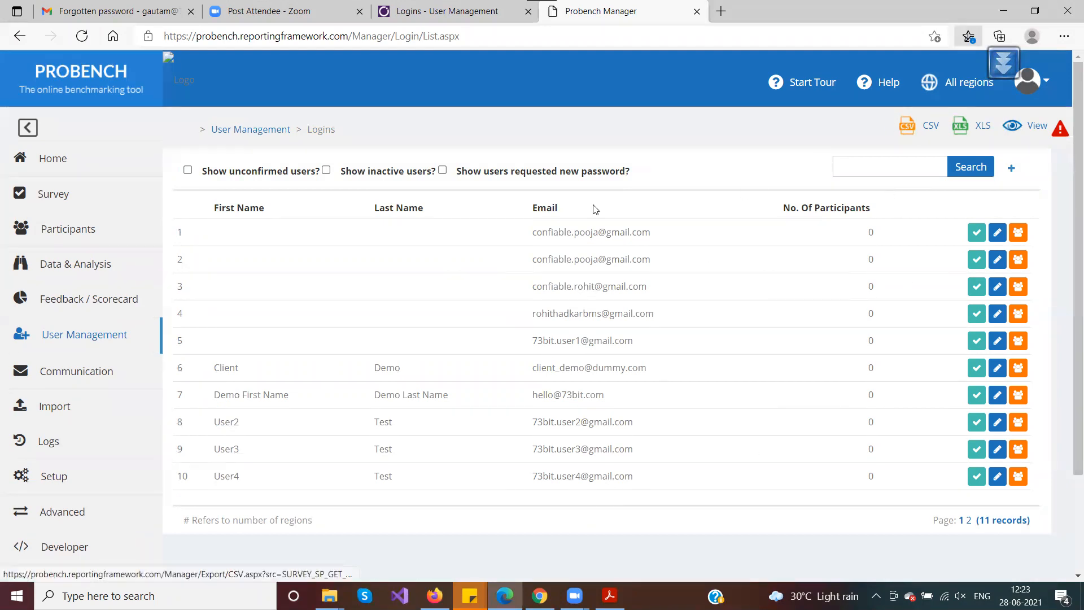
{"action": "left_click", "coordinate": [796, 113]}
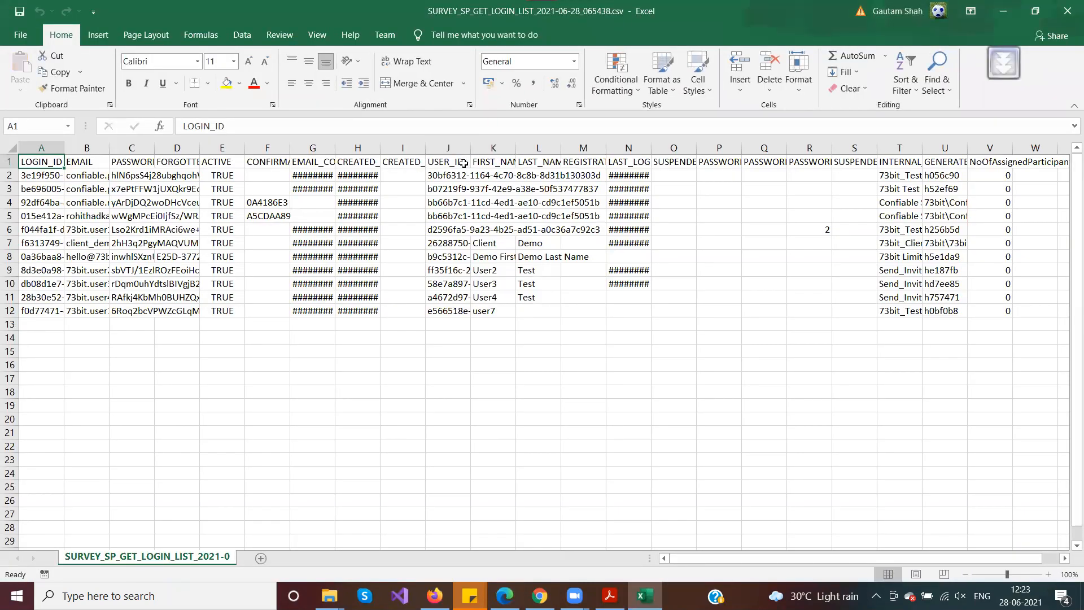
{"action": "left_click_drag", "start_coordinate": [471, 148], "coordinate": [705, 147]}
{"action": "left_click", "coordinate": [11, 148]}
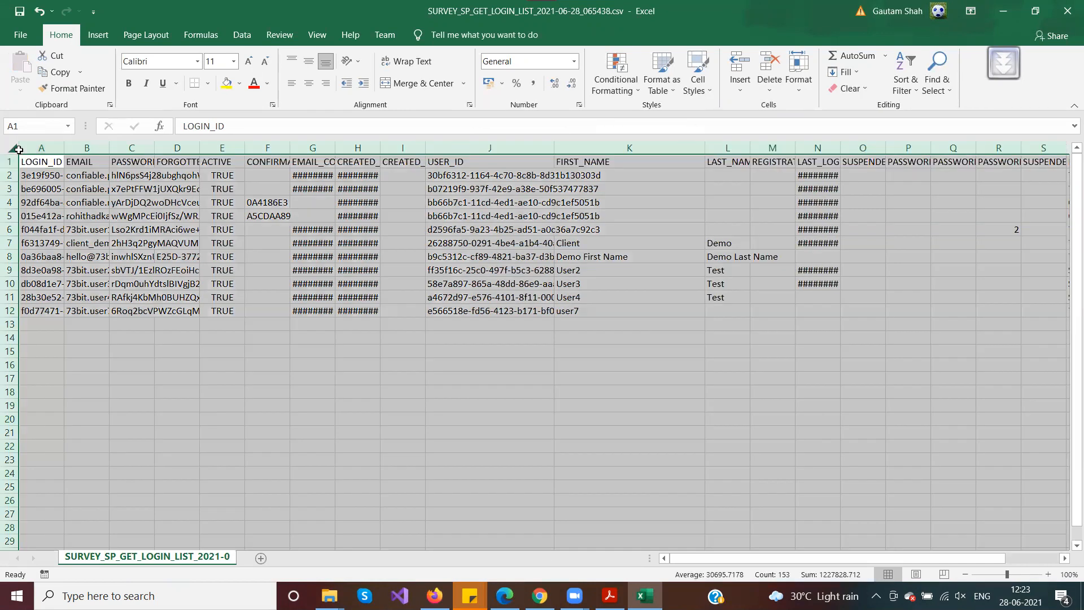
Autofit all columns and review the EMAIL and confirmed-on/created-on date columns
{"action": "double_click", "coordinate": [58, 149]}
{"action": "left_click", "coordinate": [167, 218]}
{"action": "left_click_drag", "start_coordinate": [263, 176], "coordinate": [269, 318]}
{"action": "mouse_move", "coordinate": [791, 559]}
{"action": "left_mouse_down"}
{"action": "mouse_move", "coordinate": [871, 558]}
{"action": "mouse_move", "coordinate": [792, 555]}
{"action": "left_mouse_up"}
{"action": "left_click_drag", "start_coordinate": [176, 176], "coordinate": [176, 299]}
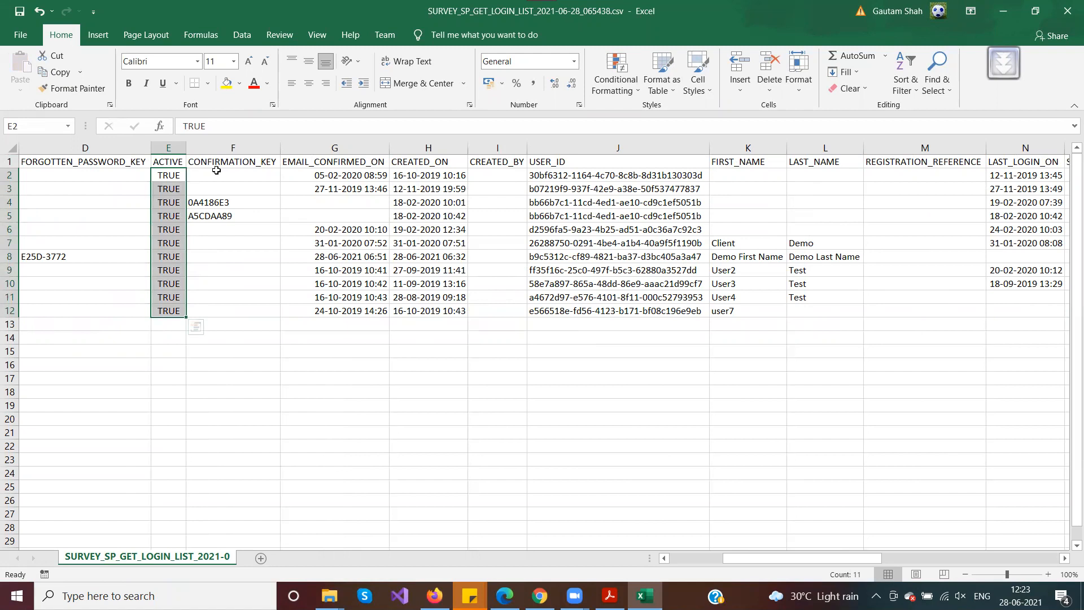
{"action": "left_click_drag", "start_coordinate": [355, 176], "coordinate": [436, 312]}
{"action": "left_click", "coordinate": [440, 283]}
{"action": "left_click_drag", "start_coordinate": [862, 558], "coordinate": [918, 564]}
{"action": "left_click_drag", "start_coordinate": [1009, 564], "coordinate": [1005, 563]}
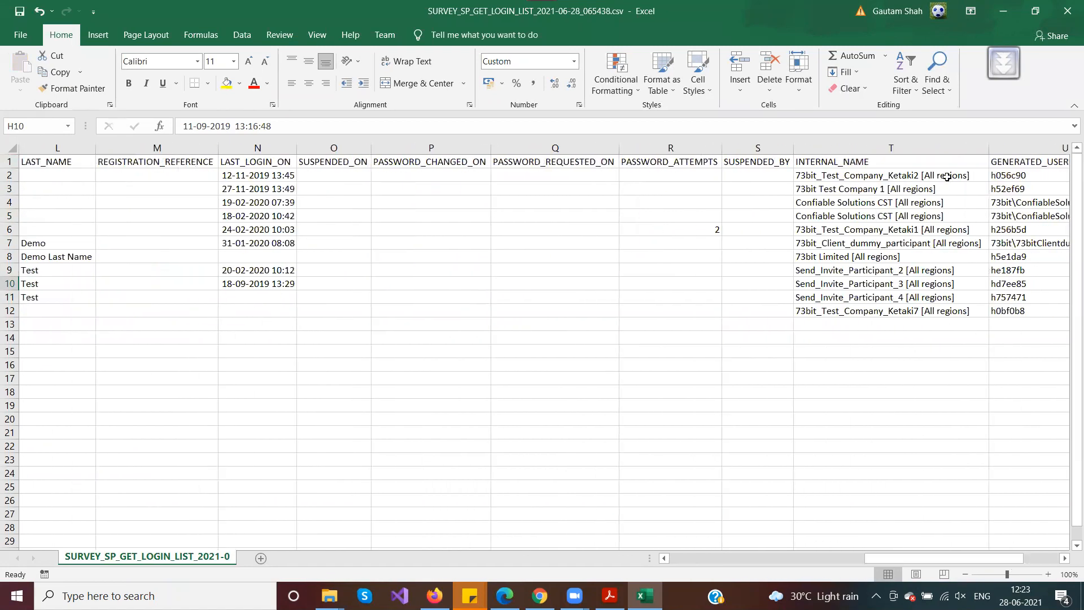
{"action": "left_click_drag", "start_coordinate": [887, 177], "coordinate": [887, 306]}
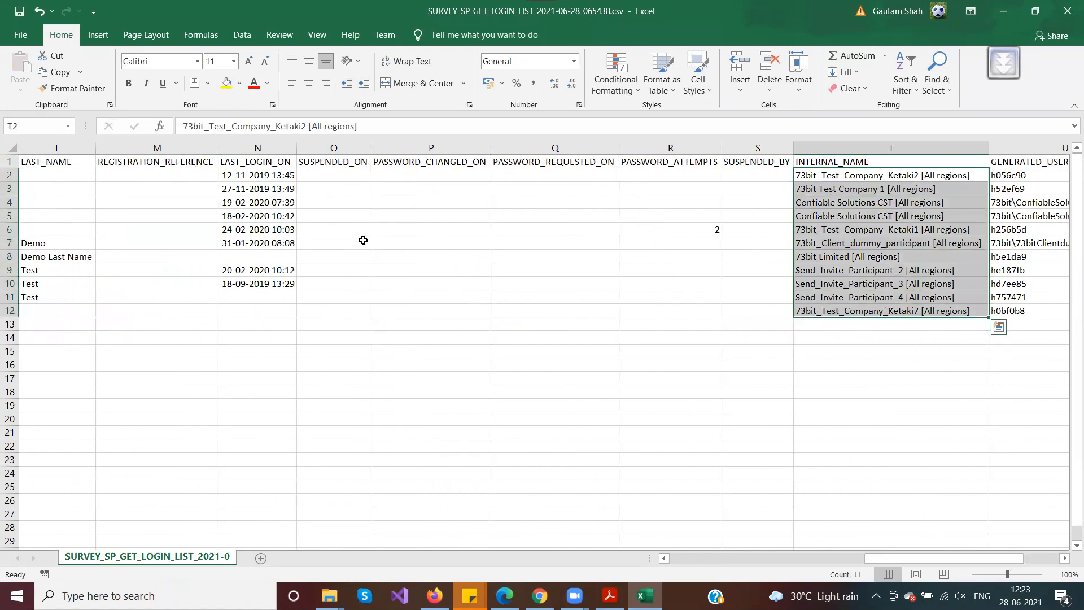
Inspect LAST_LOGIN_ON and columns O to S, then close Excel choosing Don't Save
{"action": "left_click_drag", "start_coordinate": [247, 176], "coordinate": [245, 298]}
{"action": "key", "text": "ctrl+v"}
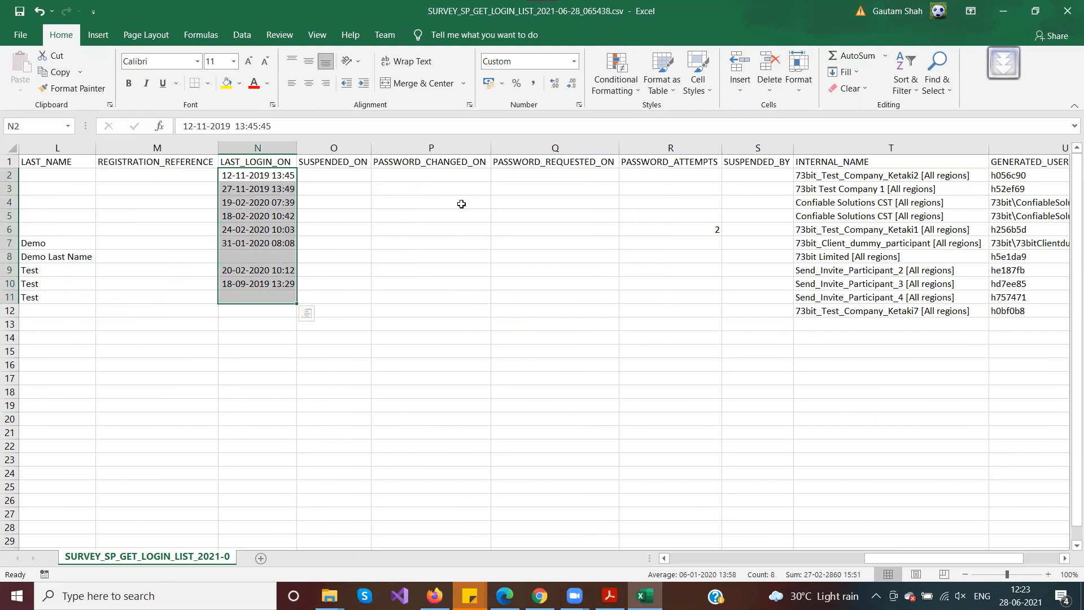
{"action": "left_click_drag", "start_coordinate": [327, 176], "coordinate": [768, 307]}
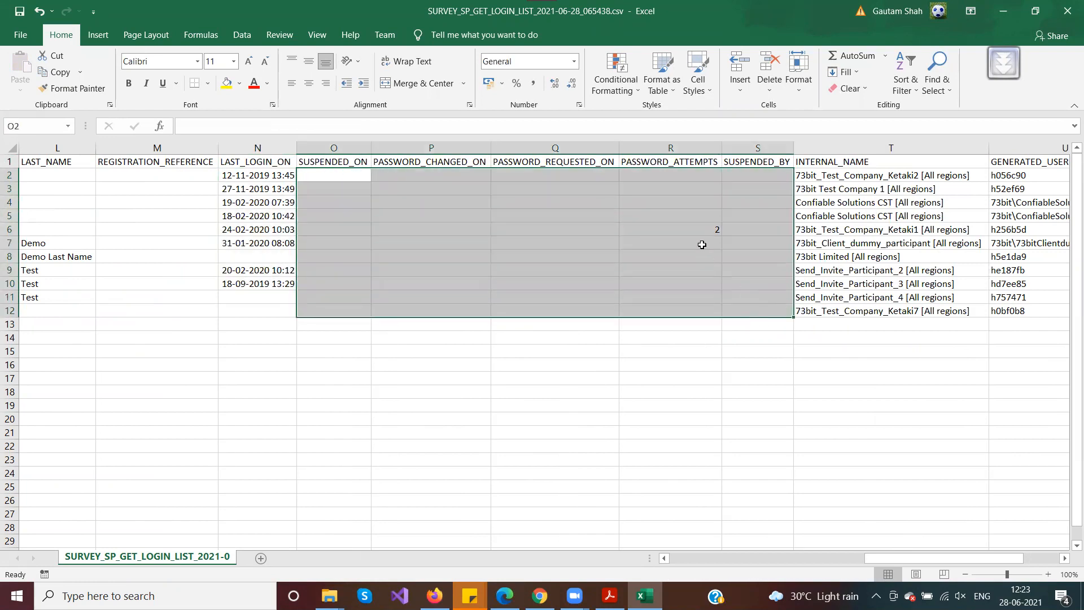
{"action": "double_click", "coordinate": [689, 229]}
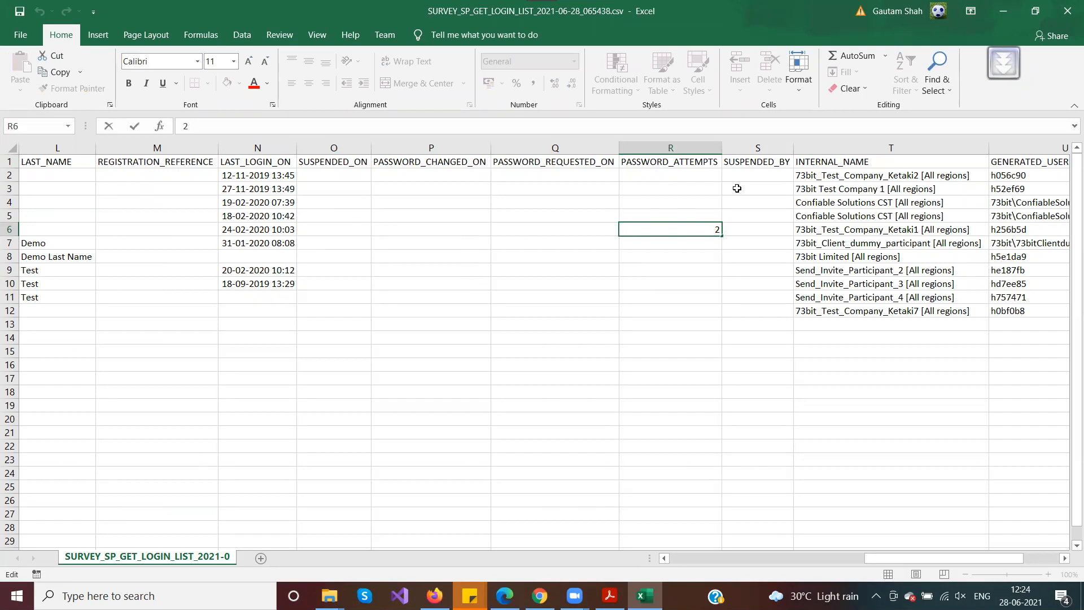
{"action": "left_click", "coordinate": [1067, 11]}
{"action": "left_click", "coordinate": [545, 323]}
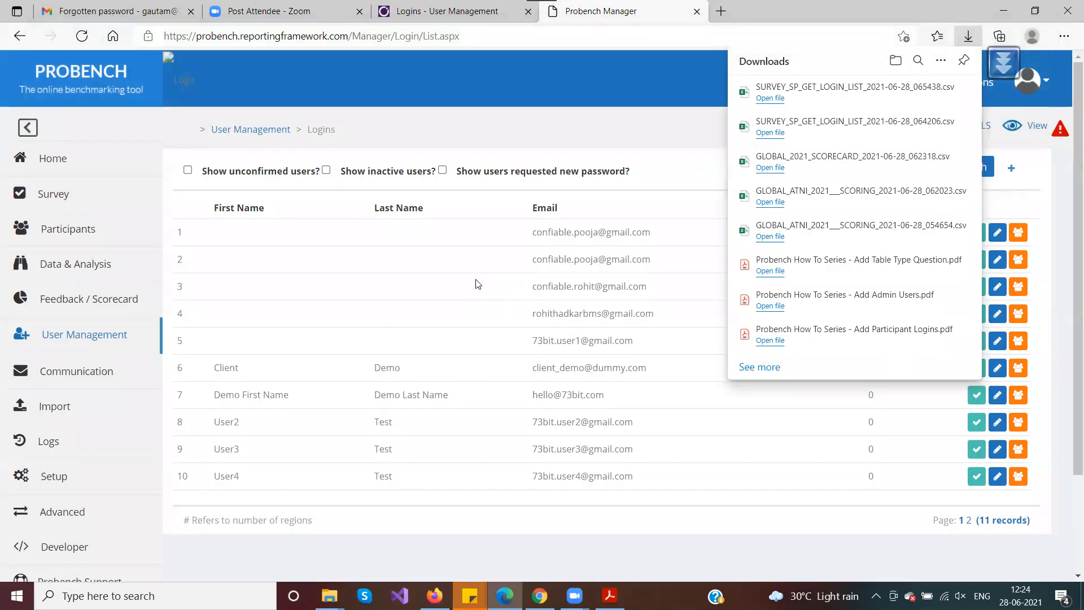
Close the Downloads panel and bring the FAQ PDF in Acrobat Reader to the front
{"action": "left_click", "coordinate": [478, 283]}
{"action": "scroll", "coordinate": [478, 284], "scroll_direction": "down", "scroll_amount": 3}
{"action": "scroll", "coordinate": [478, 283], "scroll_direction": "up", "scroll_amount": 3}
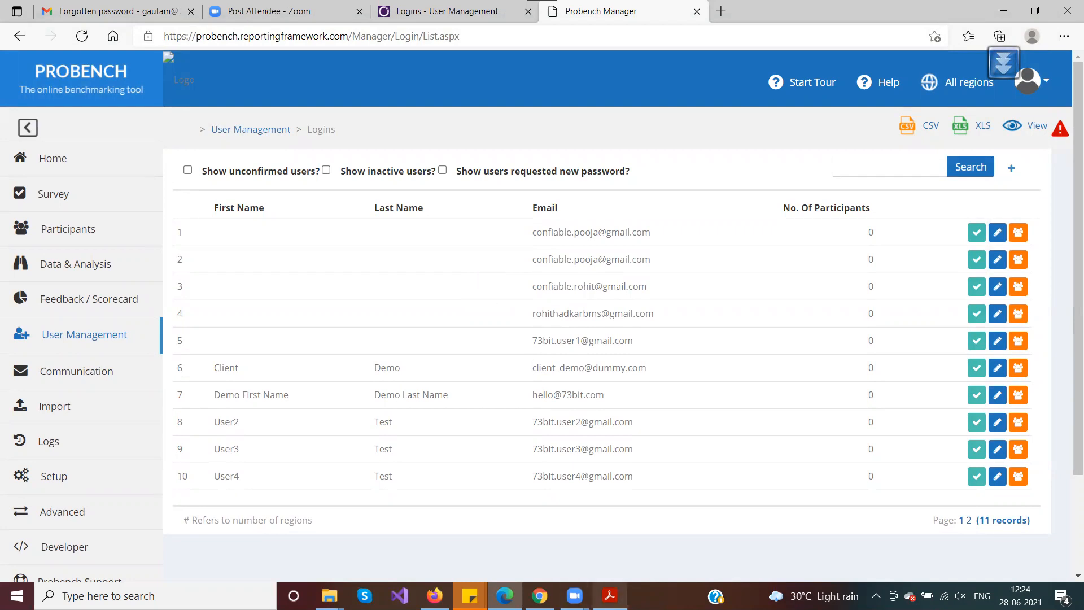
{"action": "left_click", "coordinate": [610, 596]}
Scroll between FAQ PDF pages 4 and 5, then Alt+Tab back to the Probench Logins list
{"action": "scroll", "coordinate": [337, 302], "scroll_direction": "up", "scroll_amount": 2}
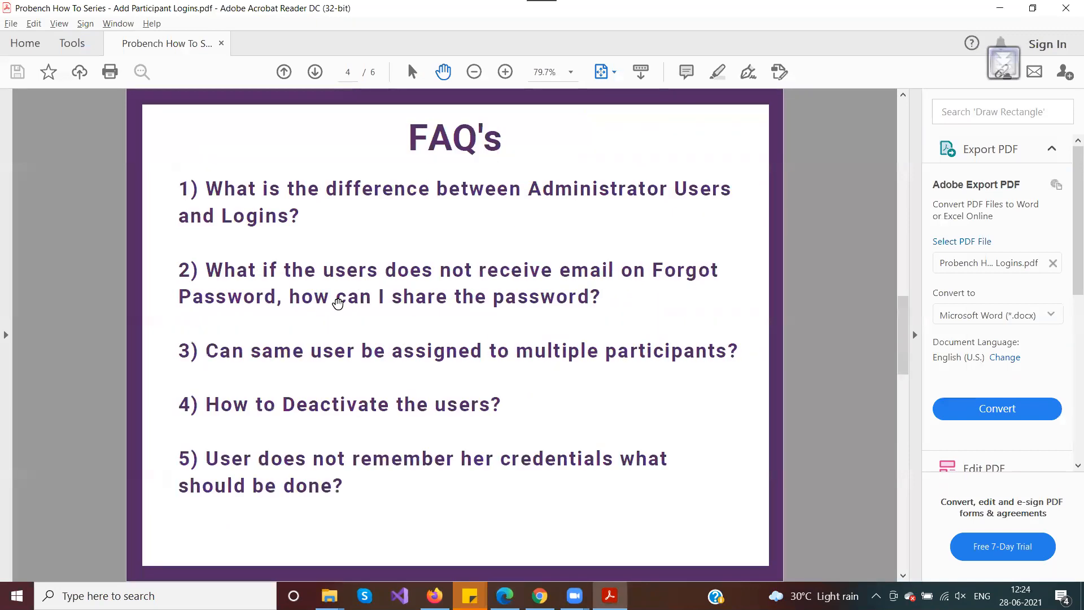
{"action": "scroll", "coordinate": [468, 398], "scroll_direction": "down", "scroll_amount": 2}
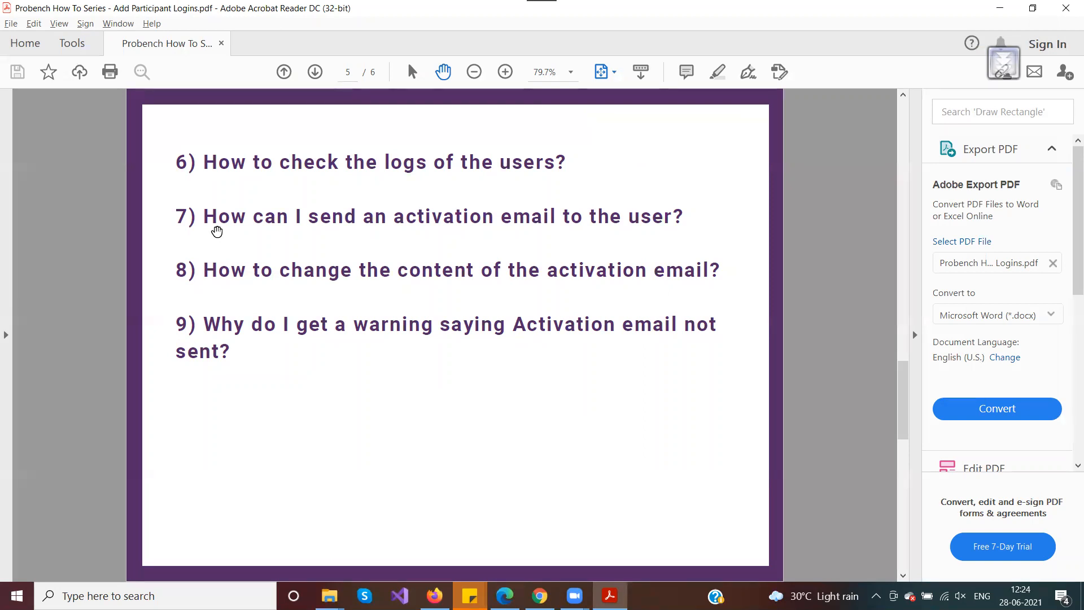
{"action": "key", "text": "alt+Tab"}
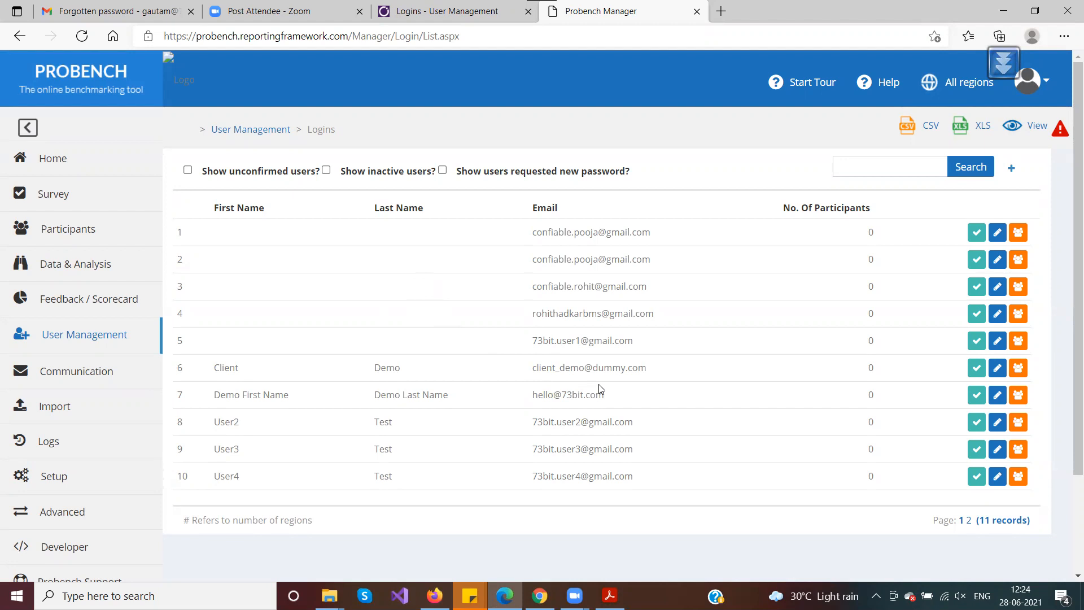
Deactivate the demo login with Send Activation Email unticked and save it
{"action": "left_click", "coordinate": [998, 395]}
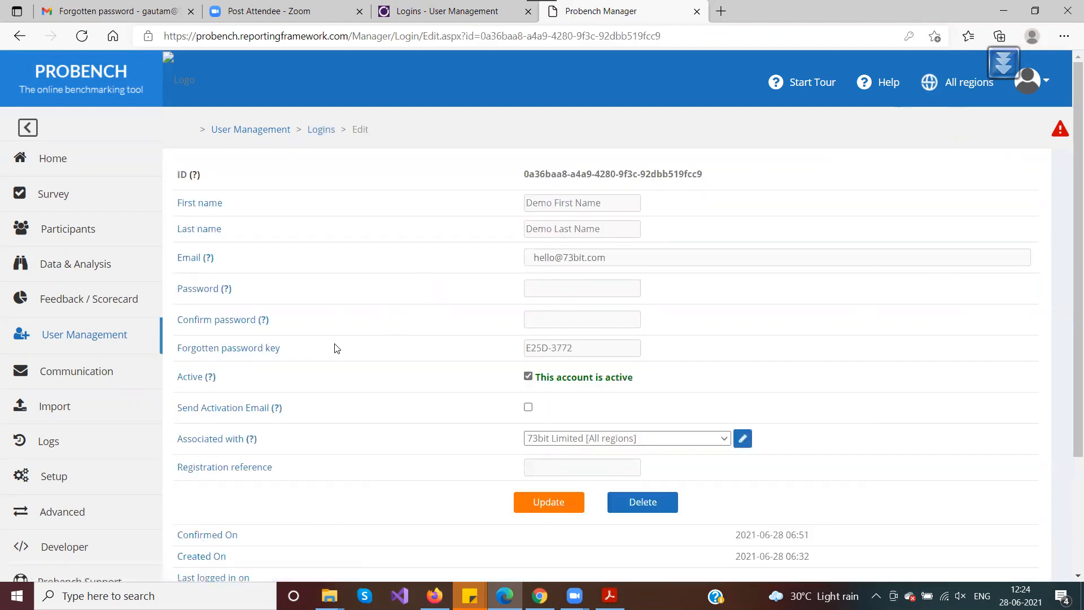
{"action": "scroll", "coordinate": [334, 346], "scroll_direction": "down", "scroll_amount": 1}
{"action": "left_click_drag", "start_coordinate": [175, 329], "coordinate": [312, 334]}
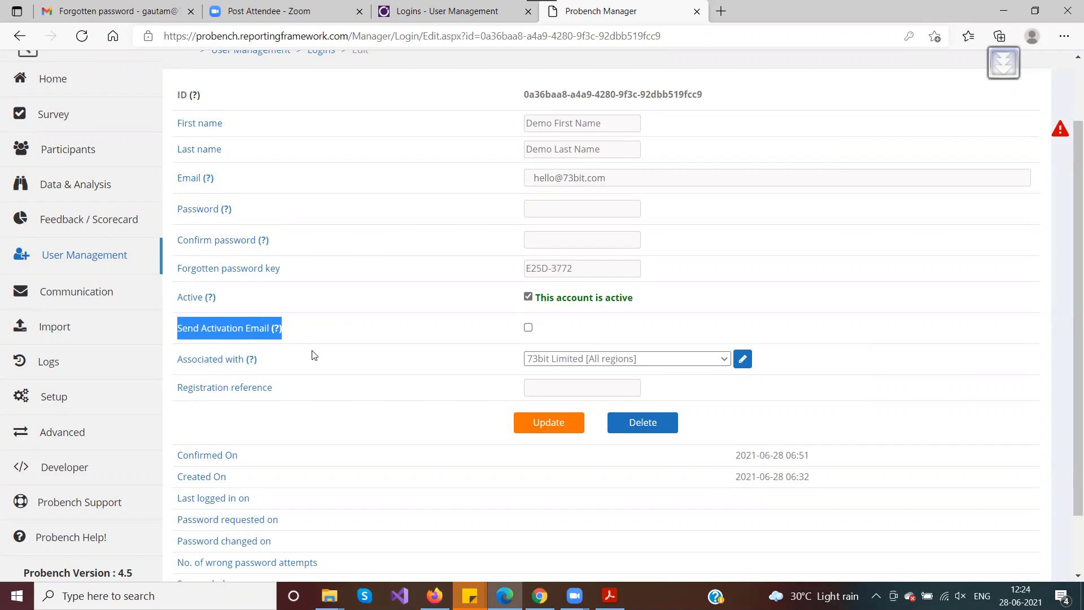
{"action": "left_click", "coordinate": [497, 338]}
{"action": "left_click", "coordinate": [528, 327]}
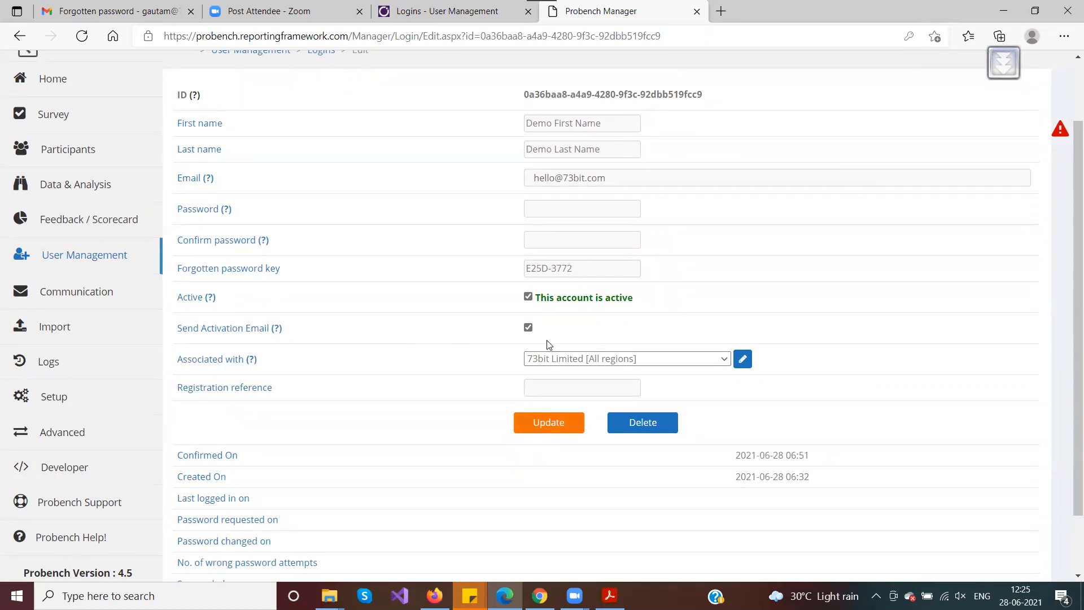
{"action": "left_click", "coordinate": [528, 297]}
{"action": "left_click", "coordinate": [528, 327]}
{"action": "left_click", "coordinate": [533, 425]}
Reactivate the demo login with Send Activation Email ticked, save, and confirm the 'Activation email sent' banner
{"action": "scroll", "coordinate": [432, 398], "scroll_direction": "down", "scroll_amount": 3}
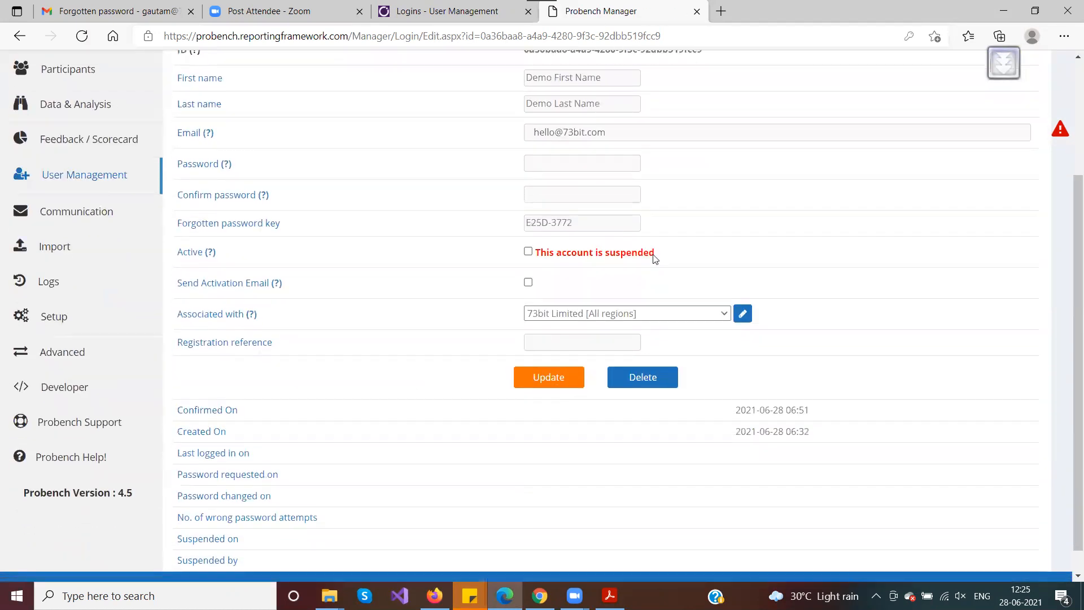
{"action": "left_click_drag", "start_coordinate": [673, 254], "coordinate": [536, 256]}
{"action": "left_click", "coordinate": [575, 283]}
{"action": "left_click", "coordinate": [528, 282]}
{"action": "left_click", "coordinate": [529, 253]}
{"action": "left_click", "coordinate": [551, 380]}
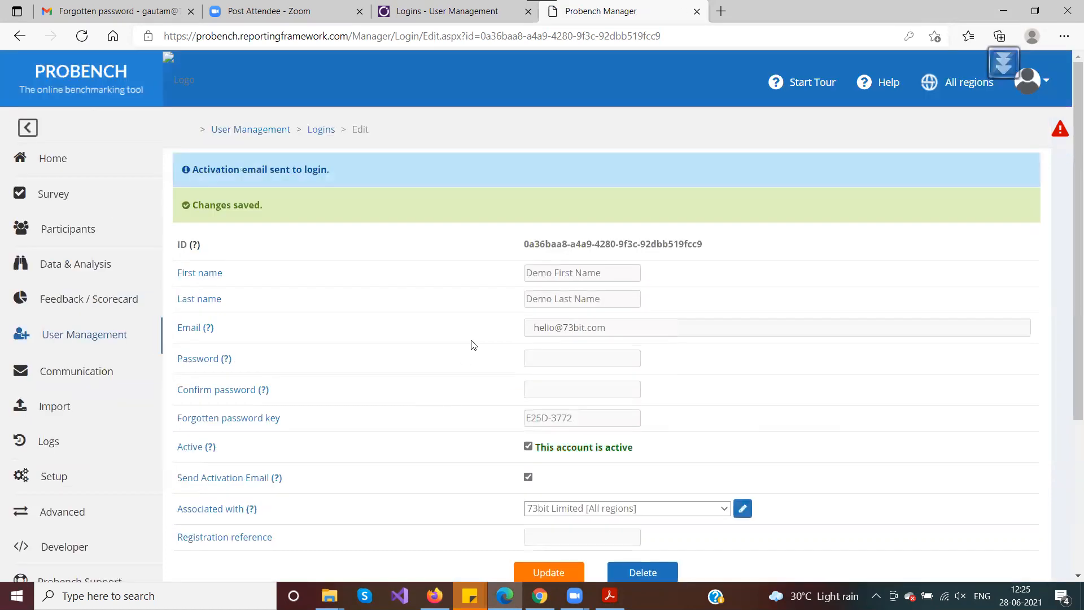
{"action": "left_click_drag", "start_coordinate": [188, 173], "coordinate": [346, 169]}
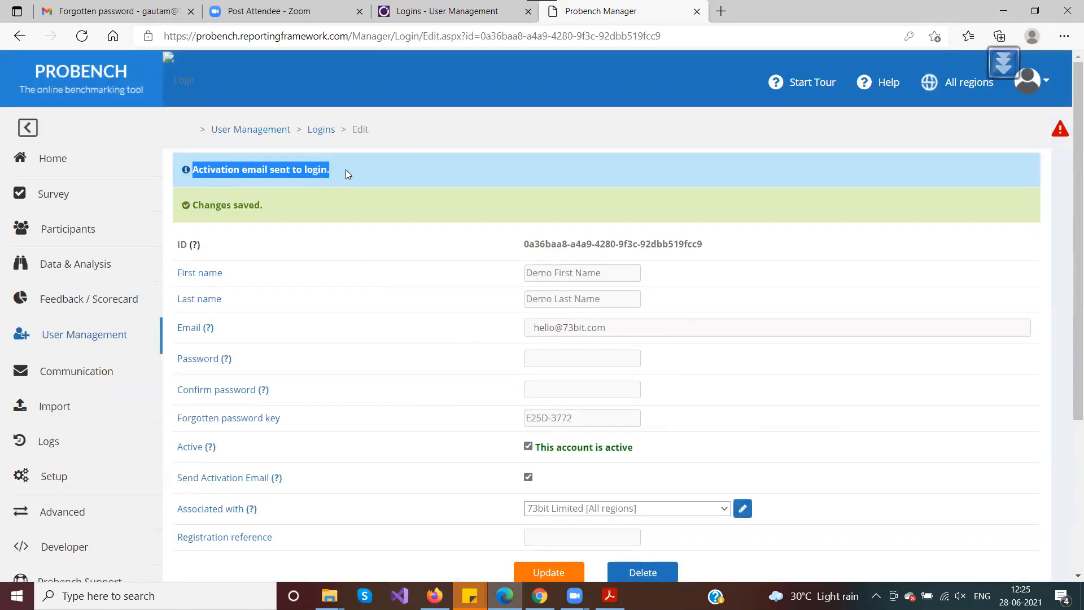
{"action": "left_click", "coordinate": [125, 15]}
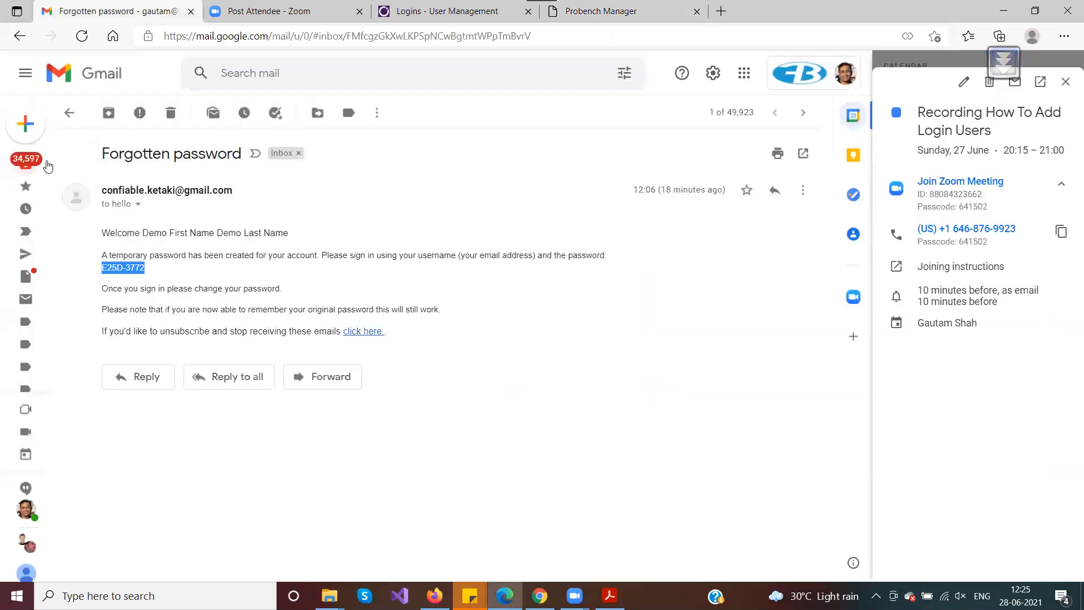
Open the _New Participant Associated Email and highlight its thank-you line and the company name '73bit Limited'
{"action": "left_click", "coordinate": [30, 166]}
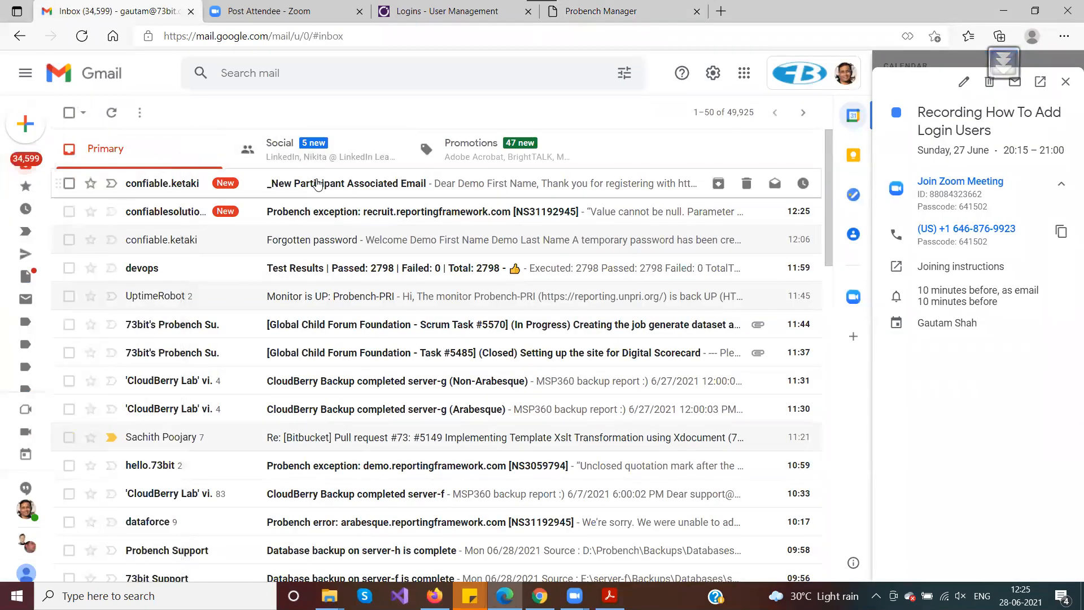
{"action": "left_click", "coordinate": [317, 183]}
{"action": "left_click_drag", "start_coordinate": [103, 255], "coordinate": [680, 264]}
{"action": "left_click", "coordinate": [616, 306]}
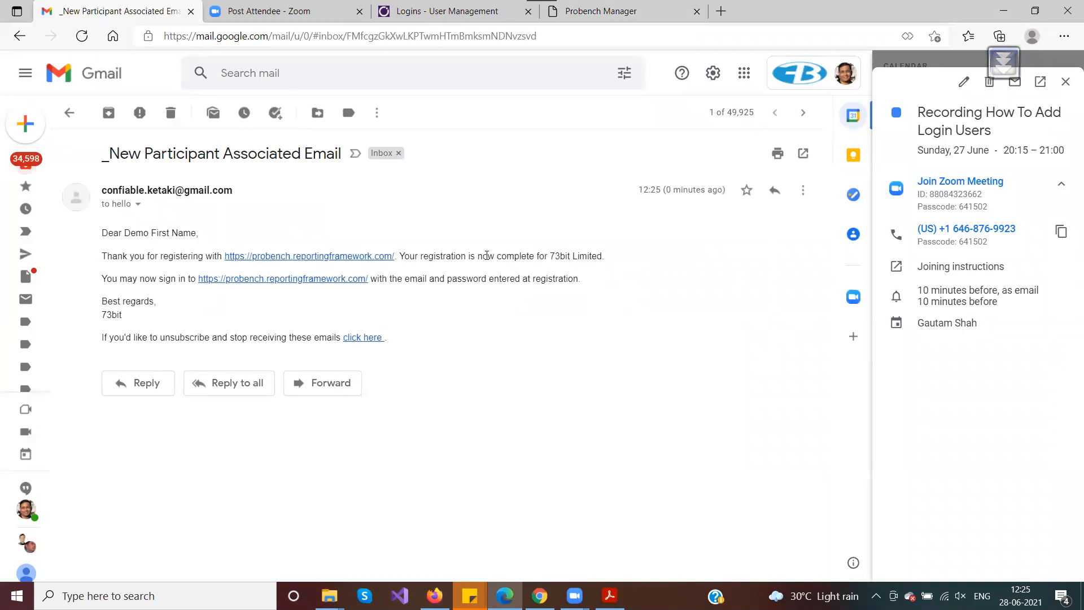
{"action": "left_click_drag", "start_coordinate": [487, 255], "coordinate": [629, 257]}
{"action": "left_click", "coordinate": [614, 277]}
{"action": "left_click_drag", "start_coordinate": [553, 257], "coordinate": [610, 262]}
{"action": "left_click", "coordinate": [607, 287]}
Highlight the whole email body down to the signature, then return to the FAQ PDF
{"action": "left_click_drag", "start_coordinate": [102, 232], "coordinate": [131, 315]}
{"action": "left_click", "coordinate": [122, 274]}
{"action": "left_click_drag", "start_coordinate": [106, 234], "coordinate": [121, 314]}
{"action": "left_click", "coordinate": [148, 318]}
{"action": "left_click", "coordinate": [610, 596]}
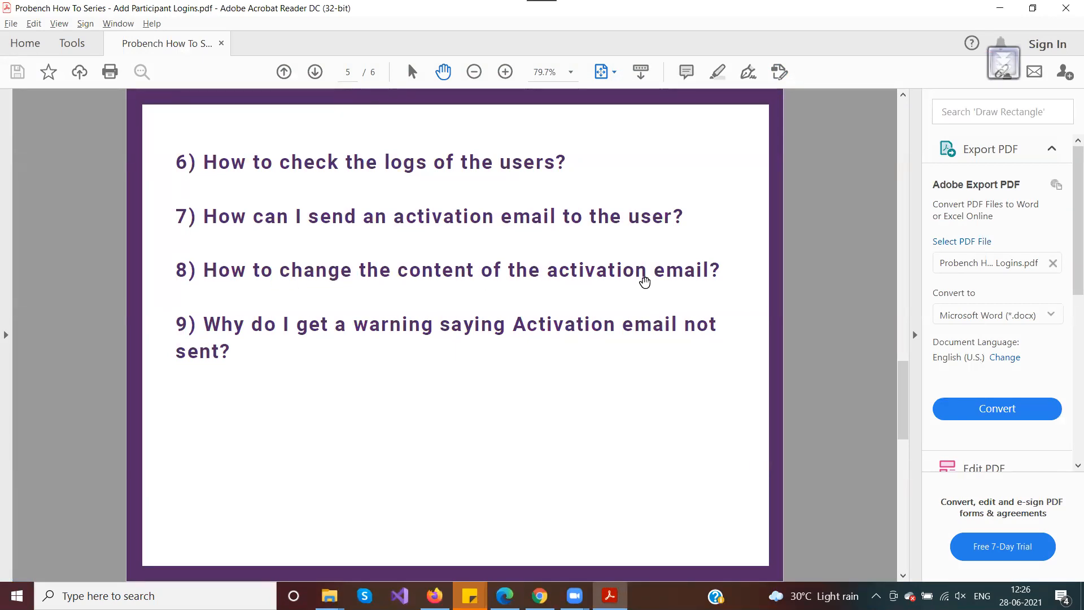
Bring the received activation email forward and highlight its subject line
{"action": "key", "text": "alt+Tab"}
{"action": "left_click_drag", "start_coordinate": [106, 153], "coordinate": [341, 153]}
{"action": "key", "text": "ctrl+c"}
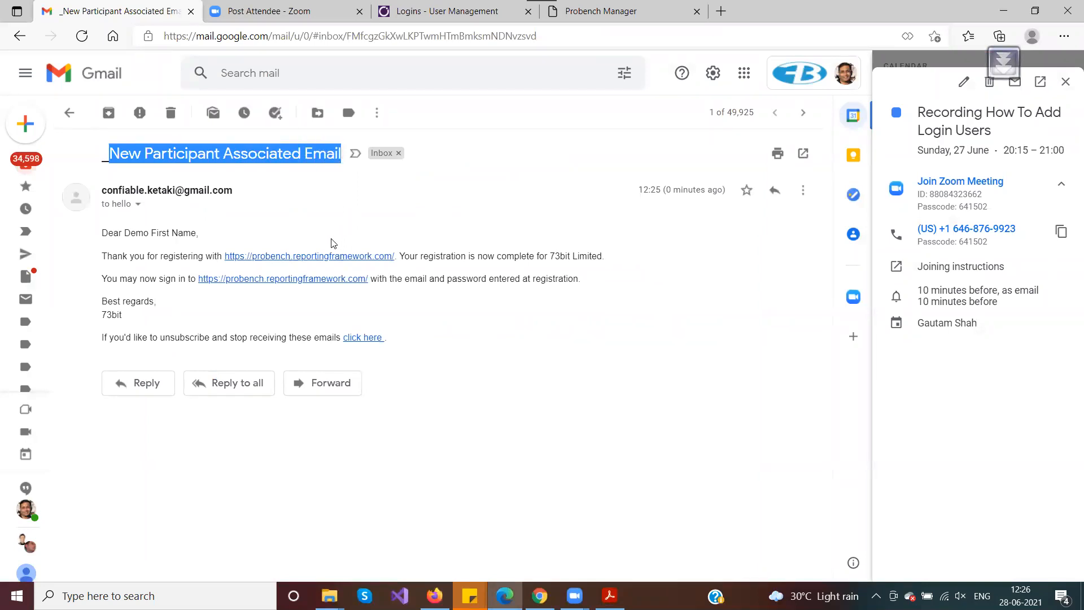
{"action": "mouse_move", "coordinate": [539, 596]}
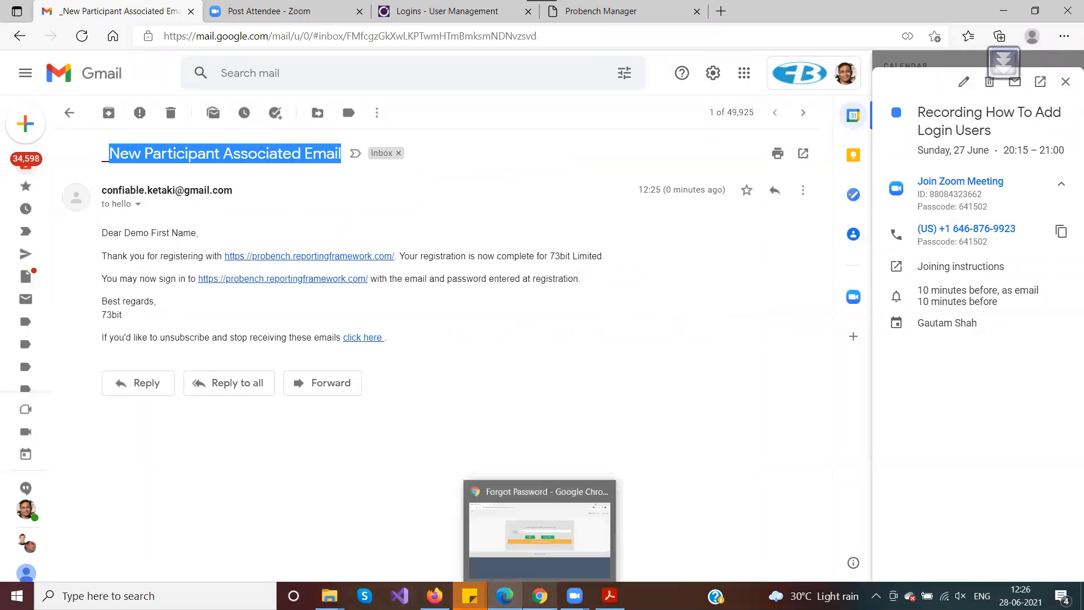
Return to Probench Manager and open Setup > Manage Content from the sidebar
{"action": "key", "text": "alt+Tab"}
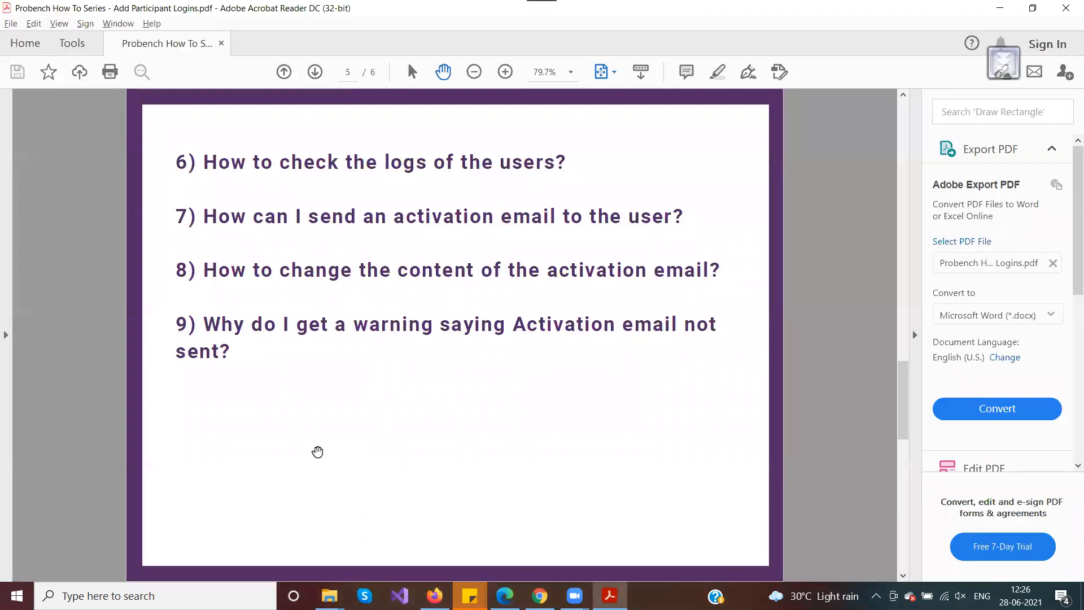
{"action": "key", "text": "alt+Tab"}
{"action": "key", "text": "Tab"}
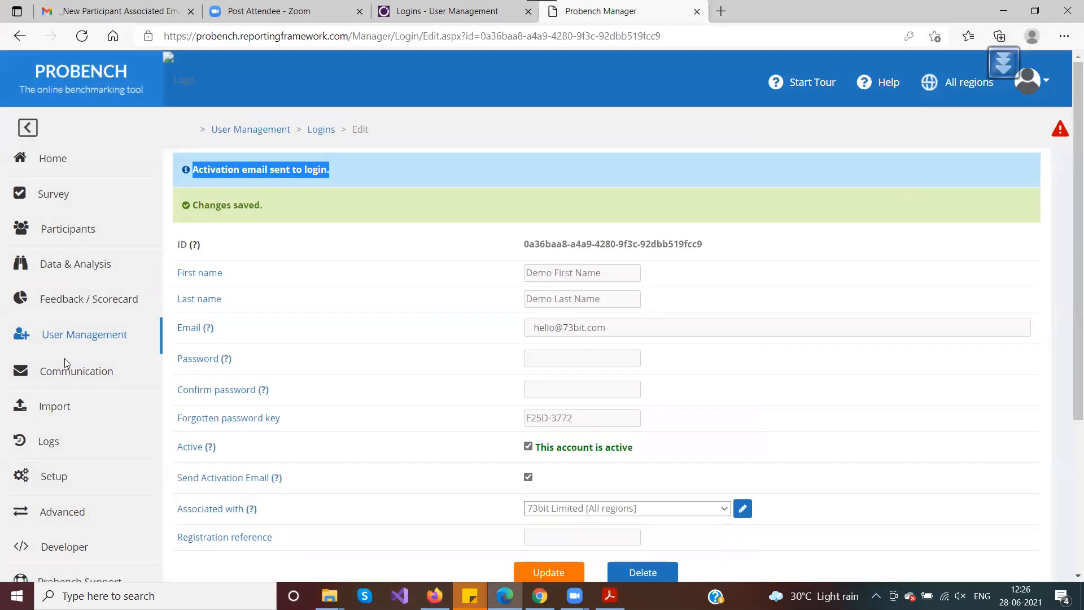
{"action": "scroll", "coordinate": [84, 396], "scroll_direction": "down", "scroll_amount": 1}
{"action": "left_click", "coordinate": [73, 402]}
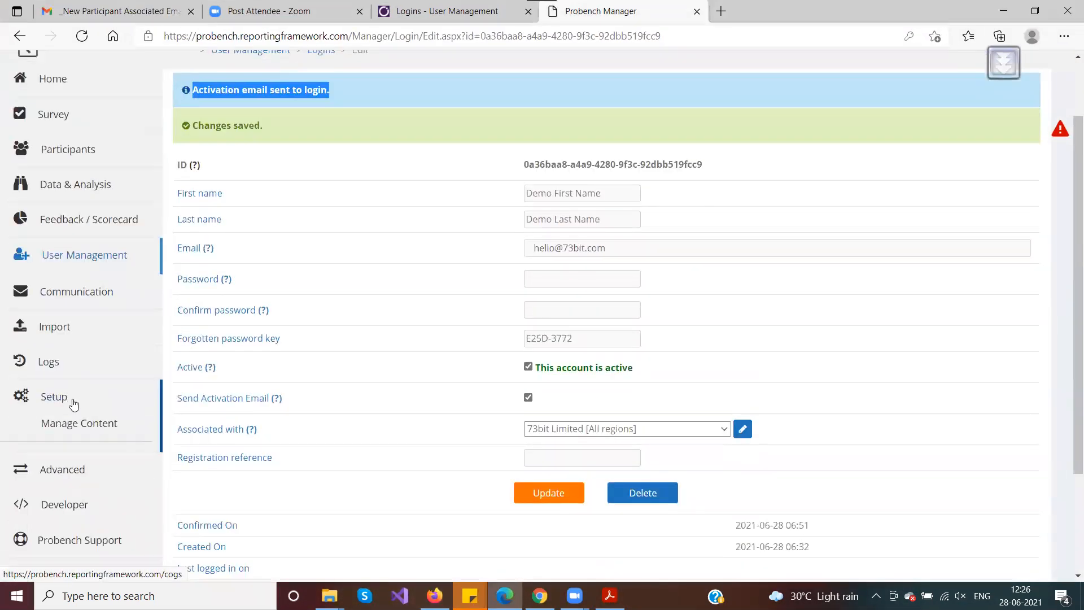
{"action": "left_click", "coordinate": [97, 431]}
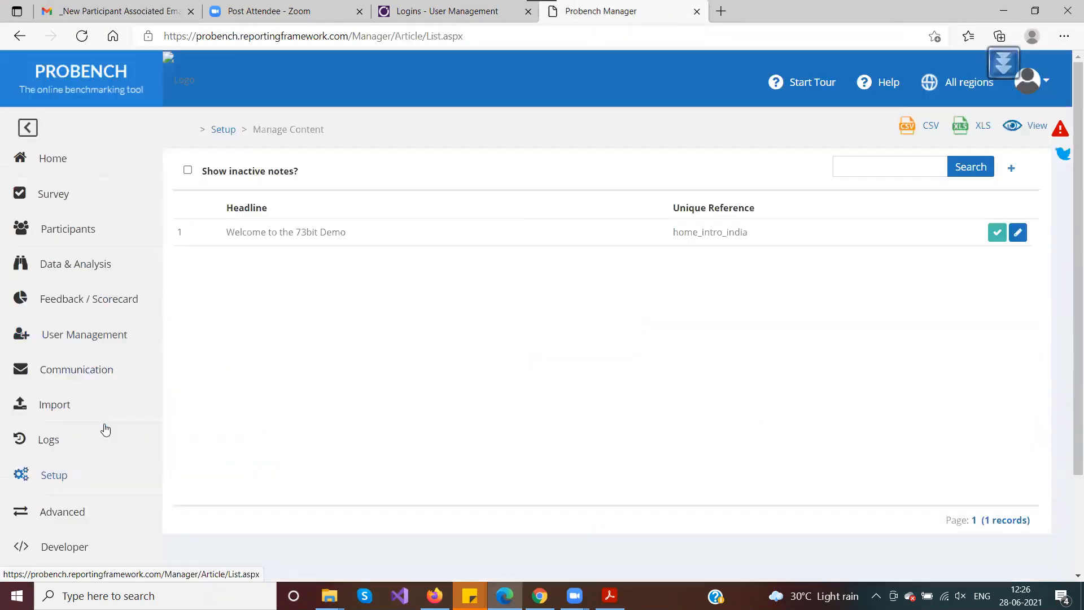
Search content for 'New Participant Associated Email' and open the matching item for editing
{"action": "left_click", "coordinate": [878, 169]}
{"action": "key", "text": "ctrl+v"}
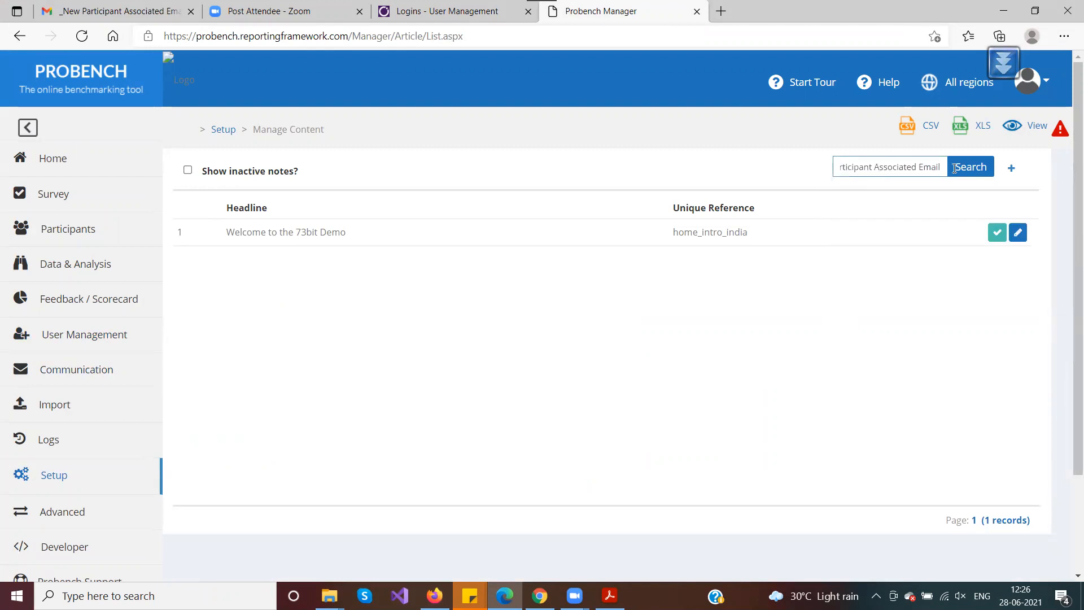
{"action": "left_click", "coordinate": [968, 166]}
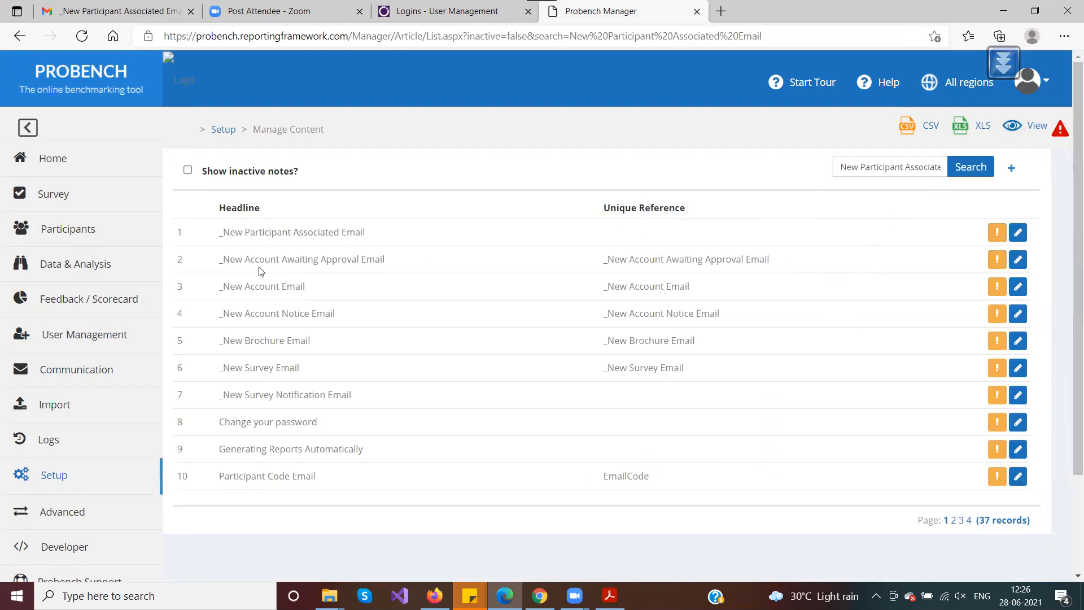
{"action": "mouse_move", "coordinate": [365, 232]}
{"action": "left_mouse_down"}
{"action": "mouse_move", "coordinate": [216, 226]}
{"action": "mouse_move", "coordinate": [478, 232]}
{"action": "left_mouse_up"}
{"action": "left_click", "coordinate": [255, 232]}
{"action": "left_click", "coordinate": [1018, 232]}
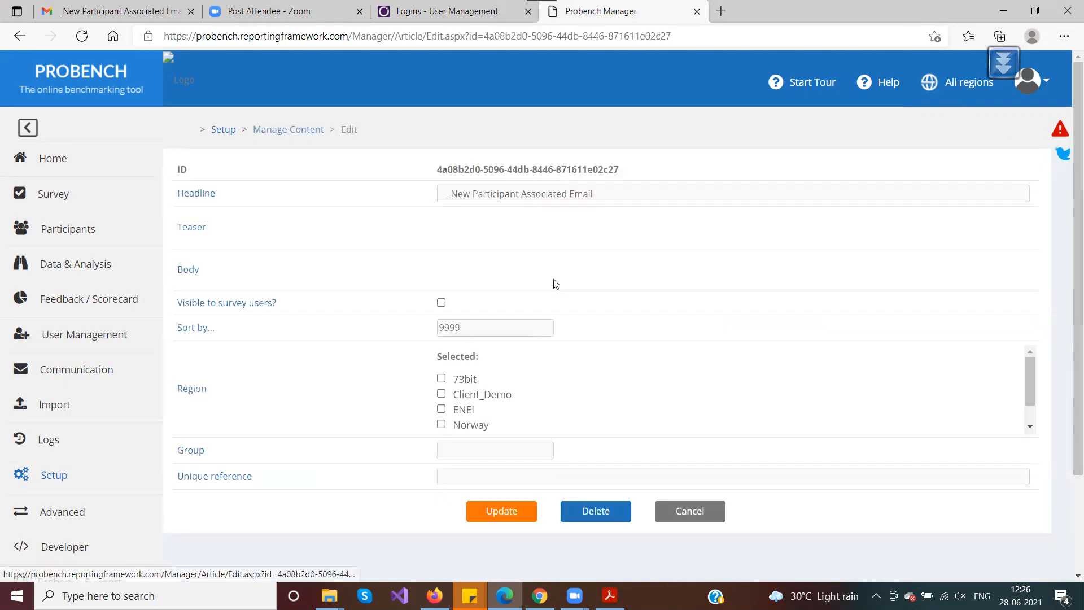
{"action": "scroll", "coordinate": [556, 282], "scroll_direction": "down", "scroll_amount": 3}
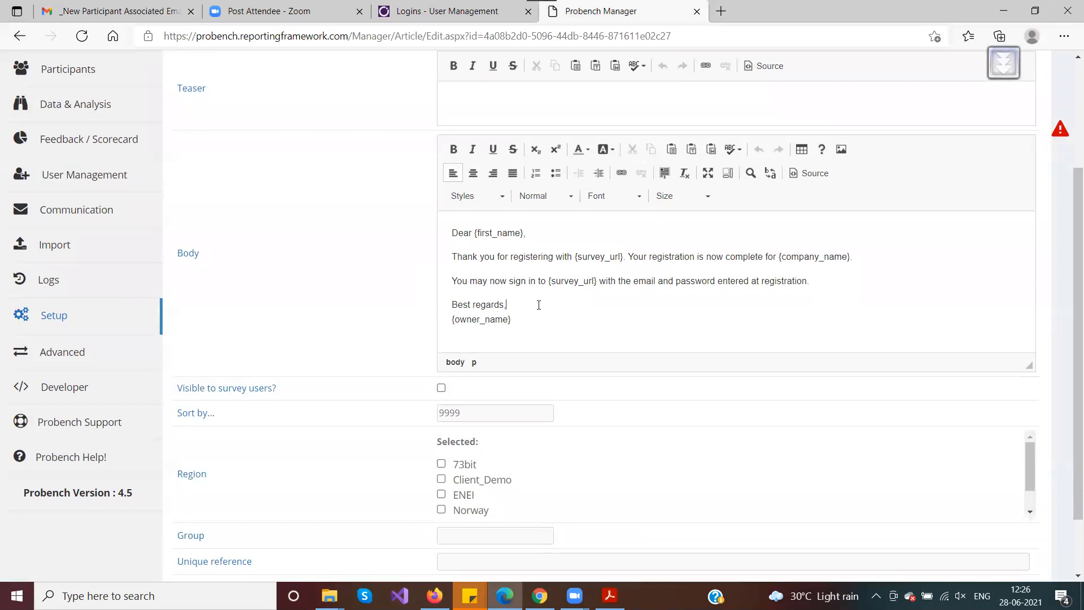
{"action": "left_click_drag", "start_coordinate": [529, 323], "coordinate": [452, 229]}
{"action": "left_click", "coordinate": [542, 255]}
{"action": "left_click_drag", "start_coordinate": [475, 233], "coordinate": [523, 234]}
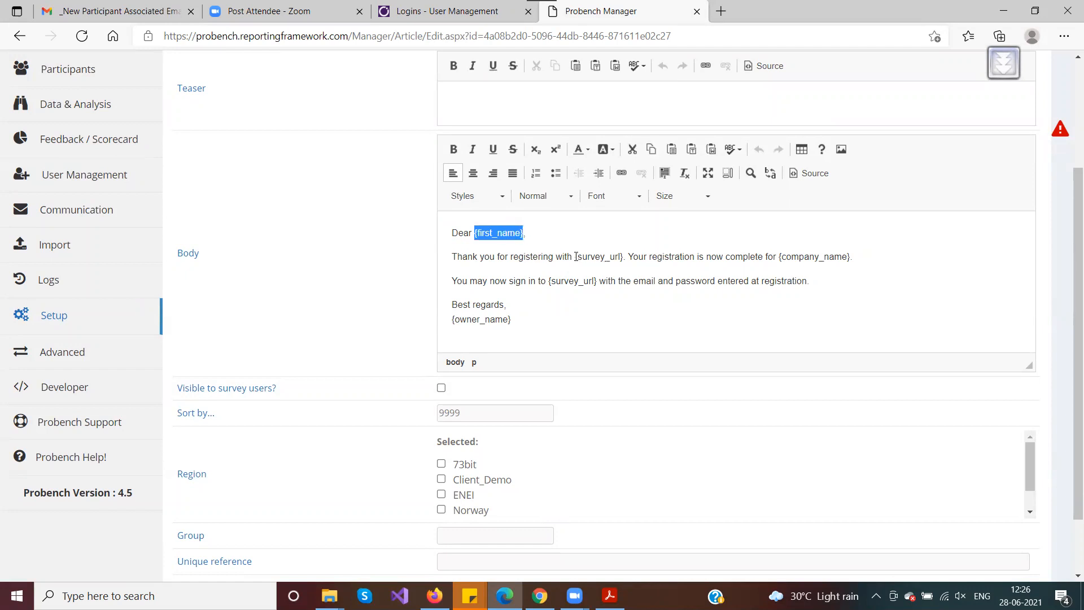
{"action": "left_click_drag", "start_coordinate": [777, 258], "coordinate": [851, 258]}
{"action": "left_click", "coordinate": [600, 281]}
{"action": "left_click_drag", "start_coordinate": [575, 258], "coordinate": [624, 258]}
{"action": "left_click_drag", "start_coordinate": [547, 280], "coordinate": [587, 281]}
{"action": "left_click", "coordinate": [537, 310]}
{"action": "mouse_move", "coordinate": [529, 323]}
{"action": "left_mouse_down"}
{"action": "mouse_move", "coordinate": [450, 319]}
{"action": "mouse_move", "coordinate": [530, 317]}
{"action": "left_mouse_up"}
{"action": "left_click", "coordinate": [512, 326]}
{"action": "left_click", "coordinate": [552, 319]}
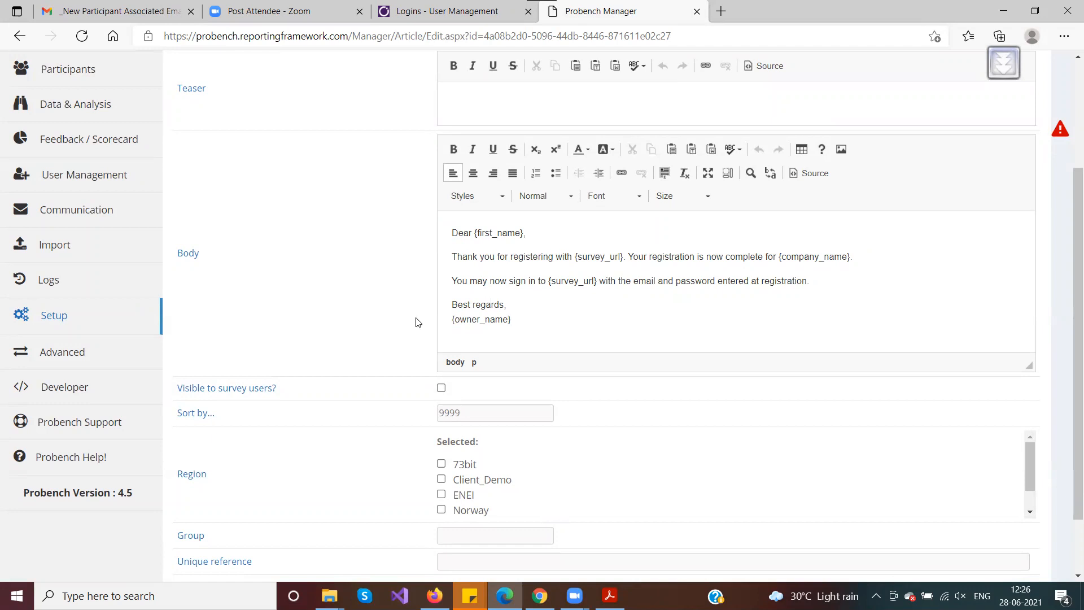
{"action": "scroll", "coordinate": [498, 277], "scroll_direction": "down", "scroll_amount": 2}
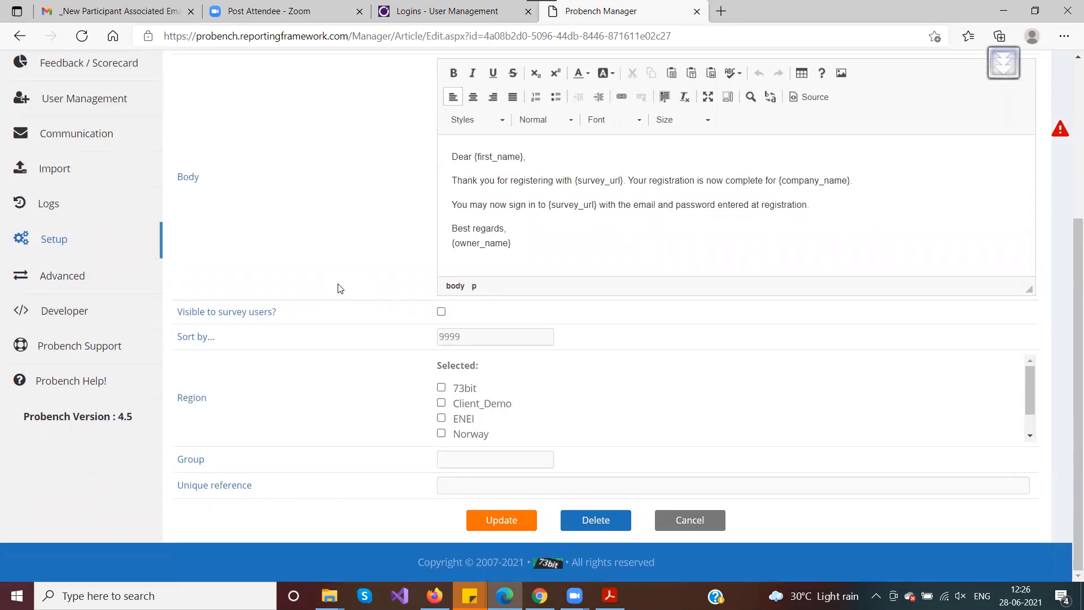
{"action": "scroll", "coordinate": [339, 288], "scroll_direction": "up", "scroll_amount": 5}
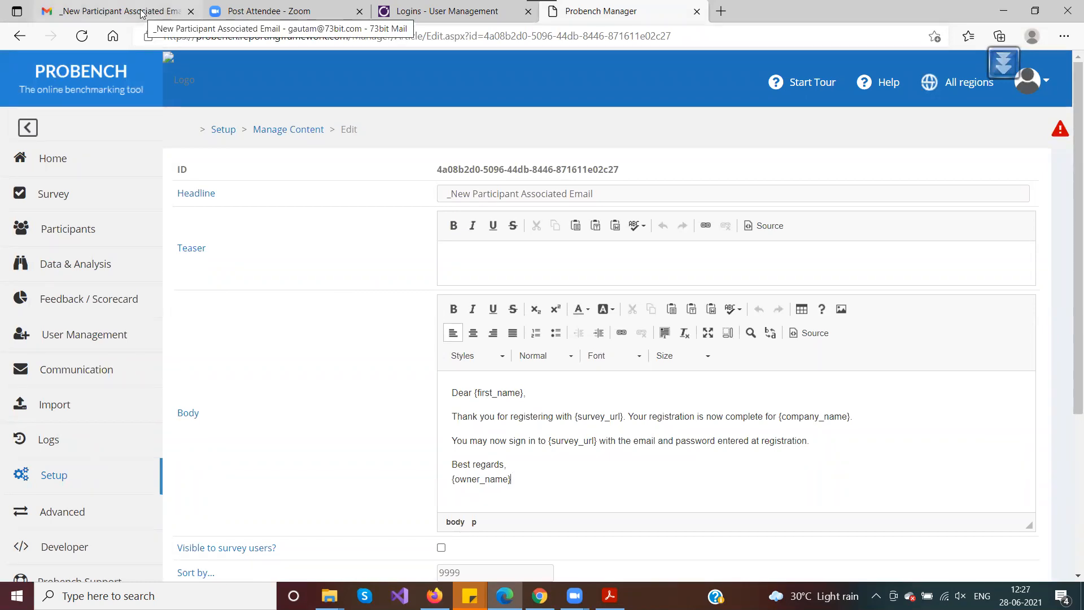
Compare the template's Headline text against the received email's subject line
{"action": "left_click", "coordinate": [602, 193]}
{"action": "left_click_drag", "start_coordinate": [617, 196], "coordinate": [397, 199]}
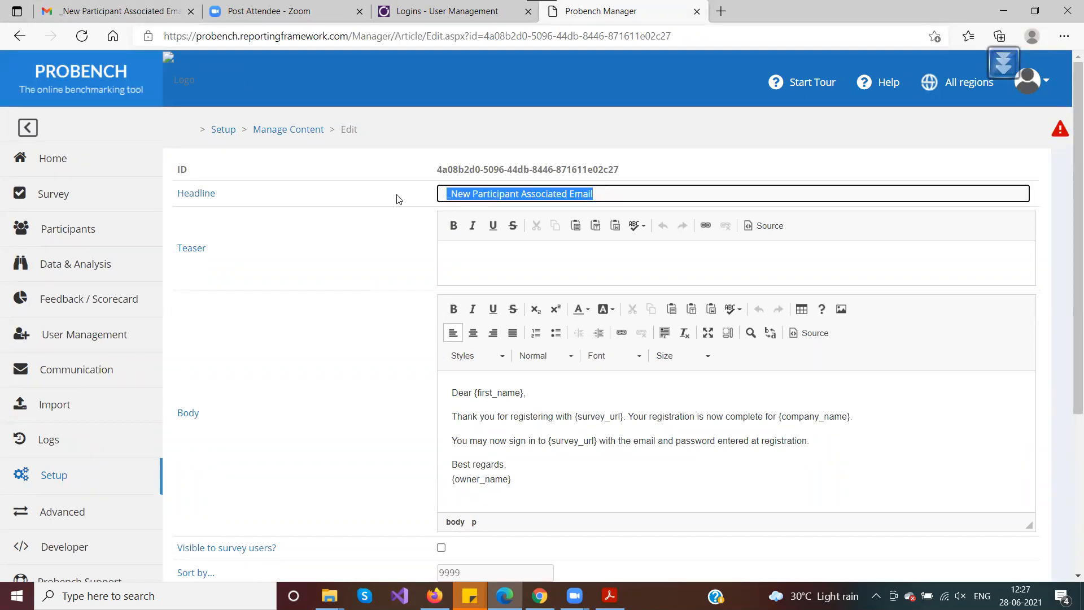
{"action": "left_click_drag", "start_coordinate": [610, 194], "coordinate": [433, 196]}
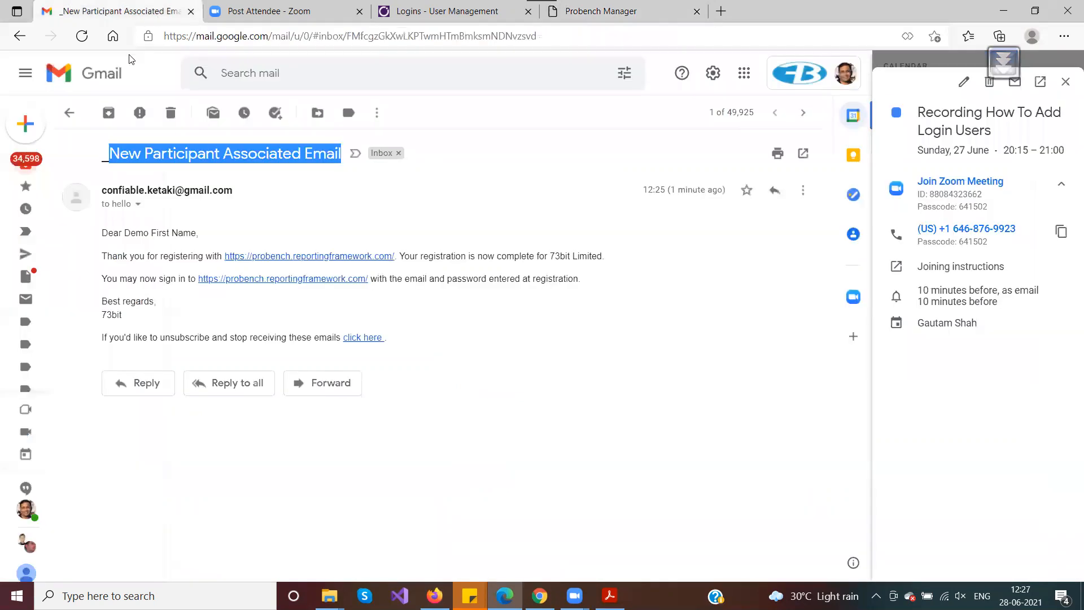
{"action": "left_click", "coordinate": [112, 11]}
{"action": "left_click", "coordinate": [99, 160]}
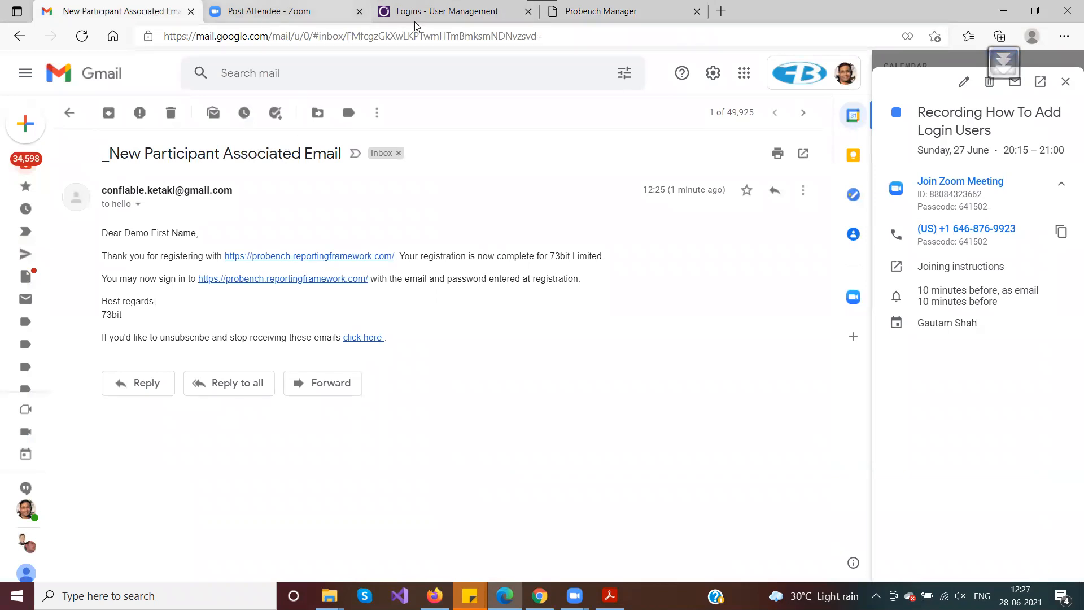
{"action": "left_click", "coordinate": [601, 11]}
{"action": "left_click", "coordinate": [562, 194]}
{"action": "left_click_drag", "start_coordinate": [610, 194], "coordinate": [378, 197]}
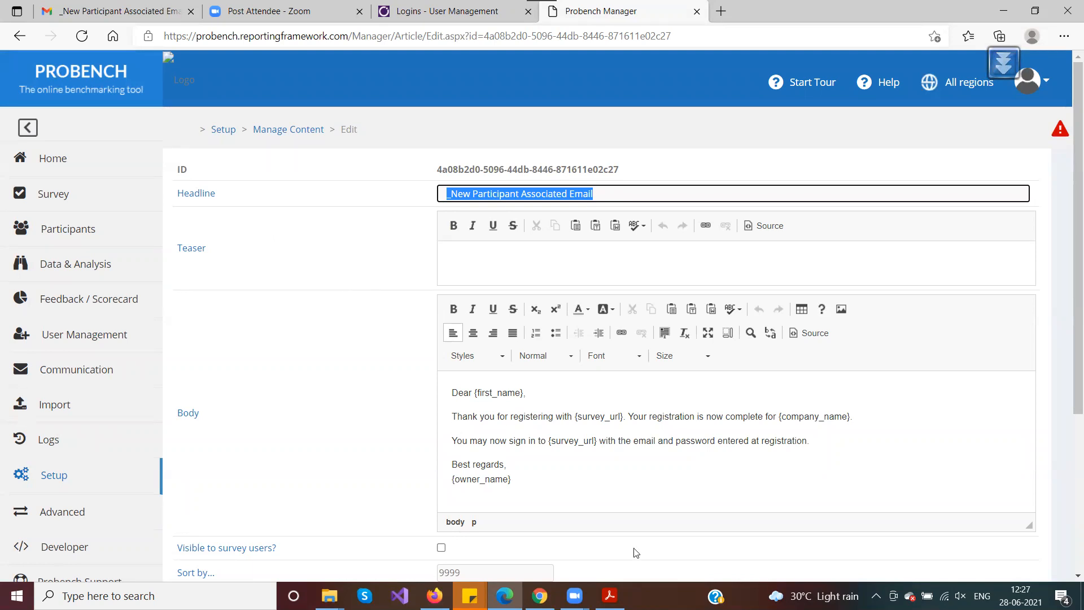
Check the FAQ PDF, then bring up the 'Logins - User Management' documentation page
{"action": "left_click", "coordinate": [610, 596]}
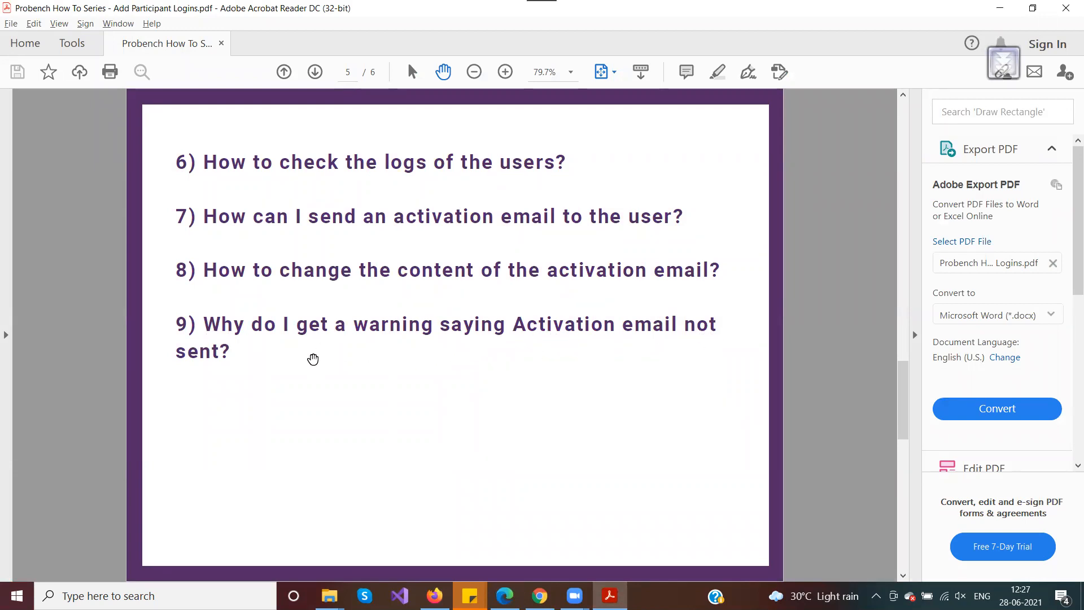
{"action": "key", "text": "alt+Tab"}
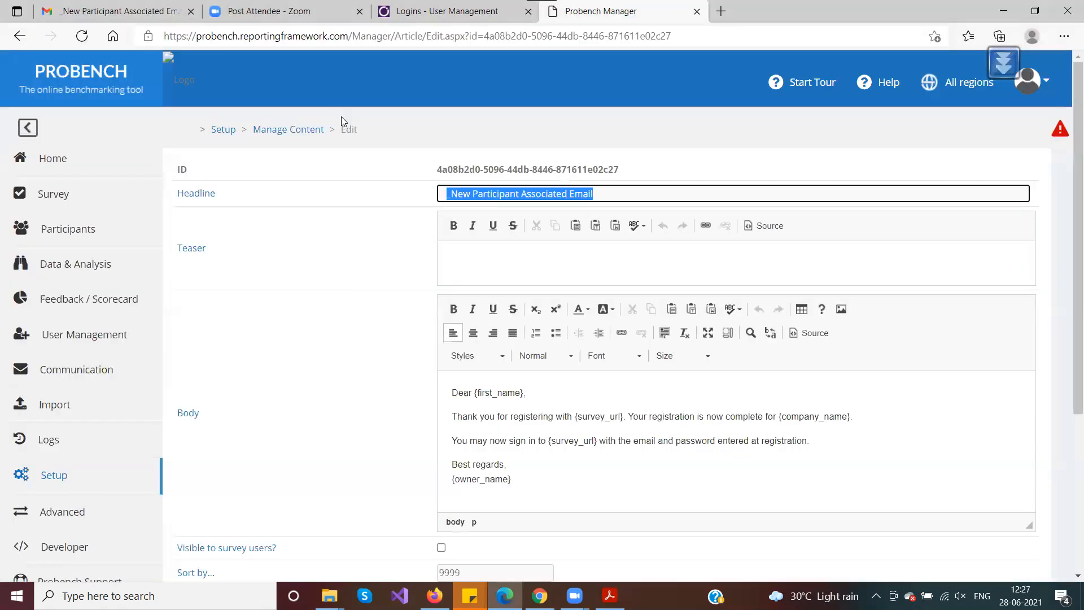
{"action": "left_click", "coordinate": [443, 13]}
{"action": "scroll", "coordinate": [511, 435], "scroll_direction": "down", "scroll_amount": 12}
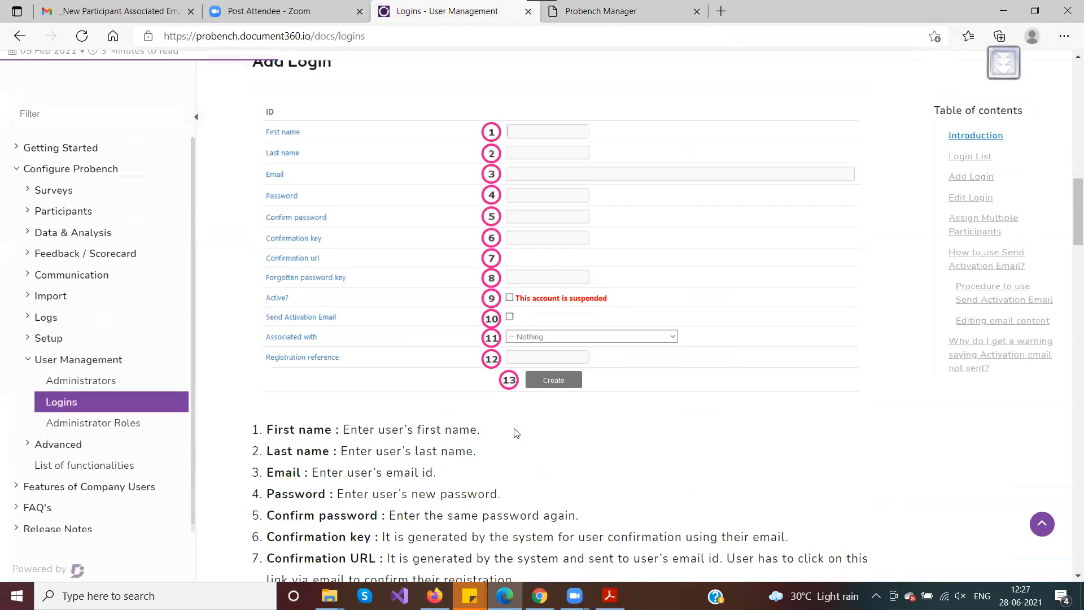
Read the 'Activation email not sent' section, enlarging its first warning example image
{"action": "left_click", "coordinate": [974, 351]}
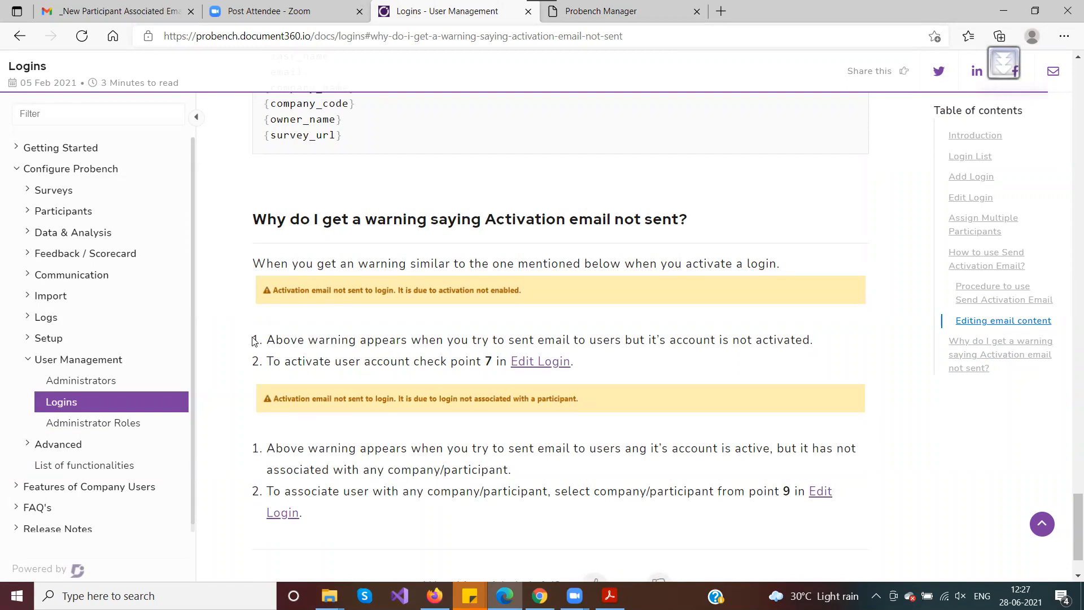
{"action": "scroll", "coordinate": [254, 341], "scroll_direction": "up", "scroll_amount": 3}
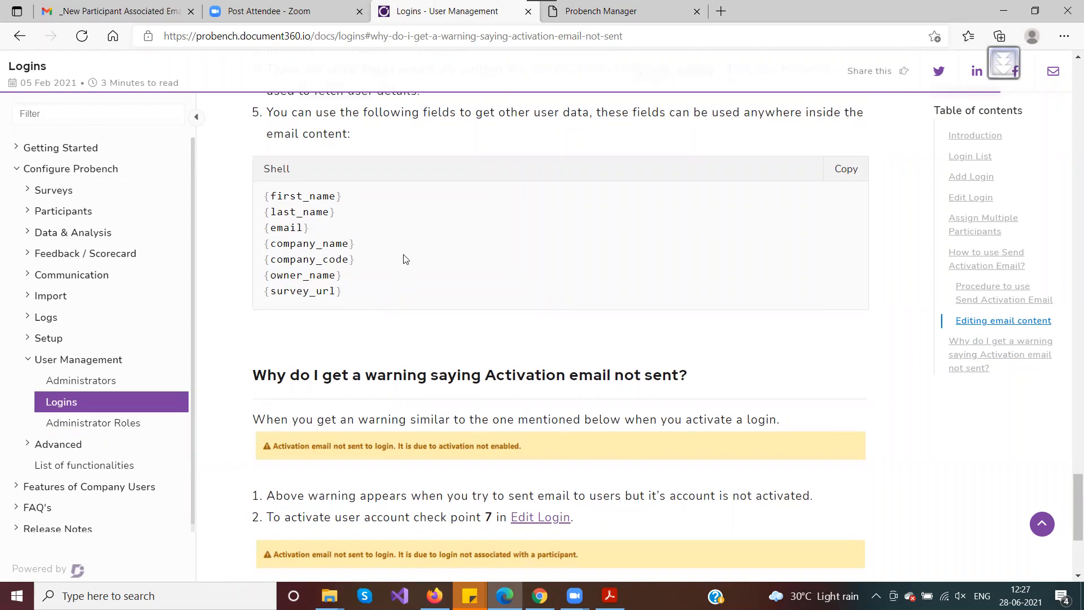
{"action": "scroll", "coordinate": [402, 257], "scroll_direction": "down", "scroll_amount": 4}
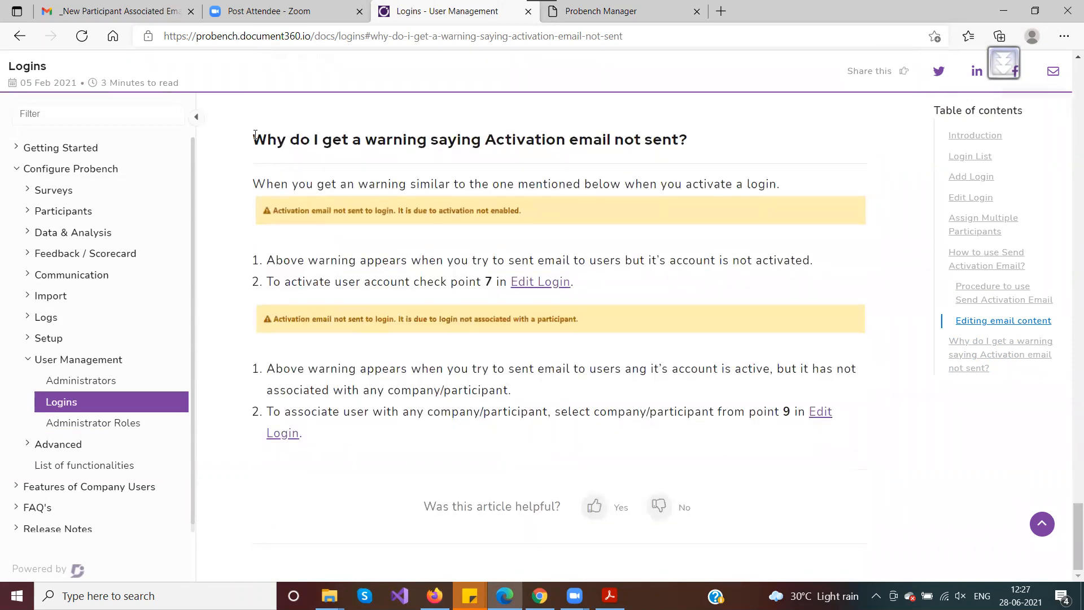
{"action": "left_click_drag", "start_coordinate": [258, 138], "coordinate": [689, 140]}
{"action": "left_click", "coordinate": [588, 212]}
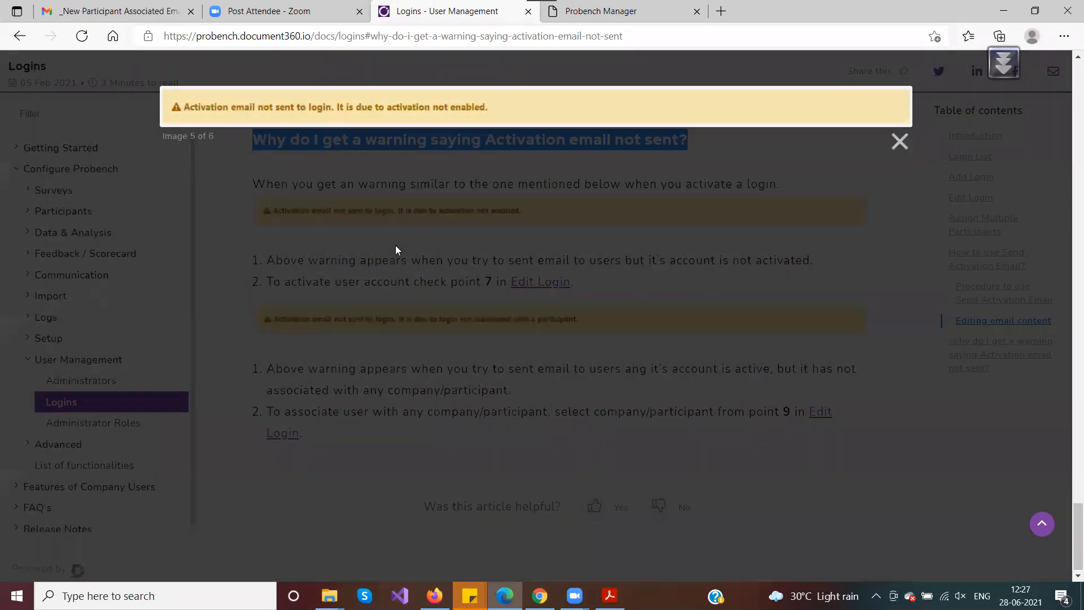
{"action": "left_click", "coordinate": [395, 245]}
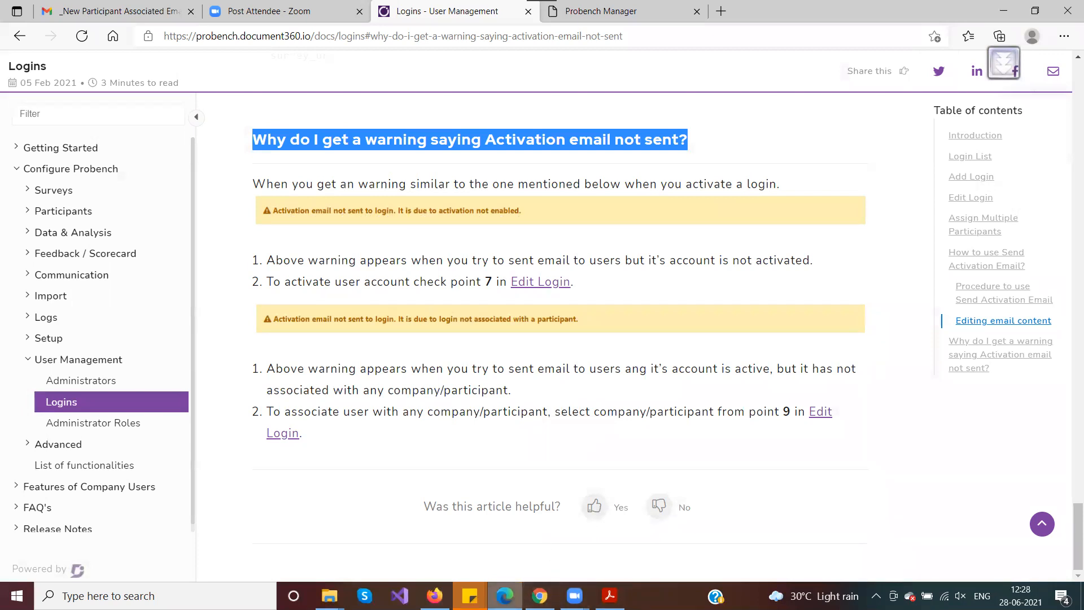
{"action": "left_click", "coordinate": [610, 596]}
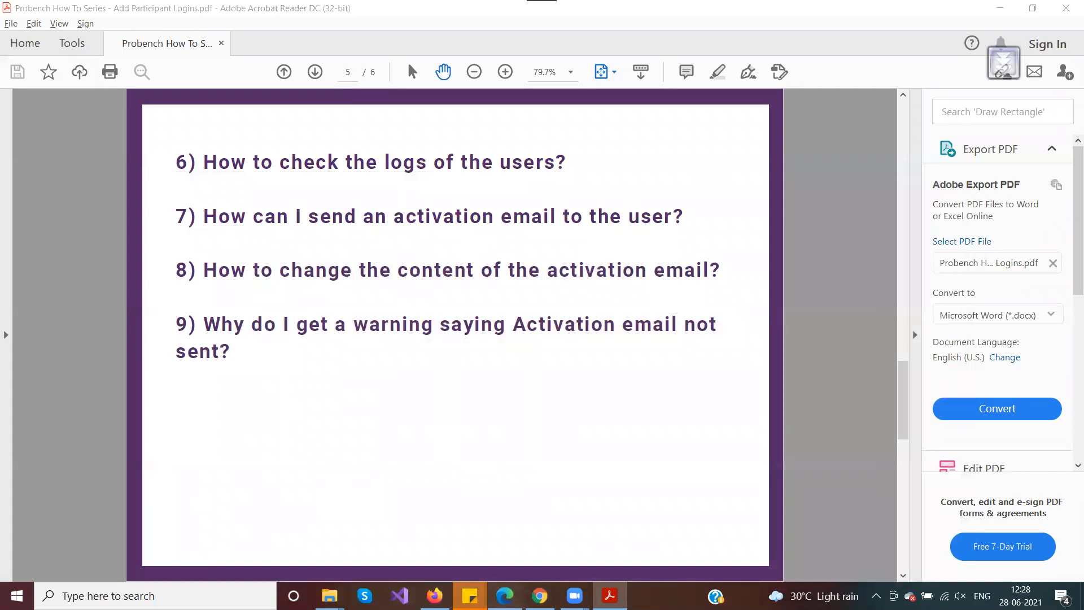
Go to User Management > Logins and edit the Demo First Name login
{"action": "left_click", "coordinate": [505, 595]}
{"action": "left_click", "coordinate": [564, 12]}
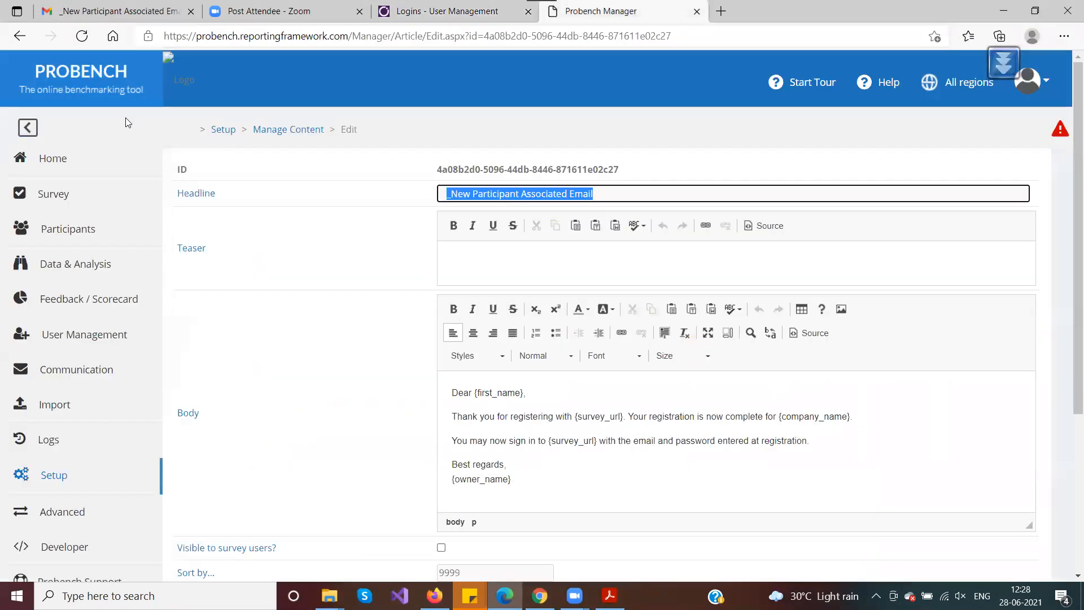
{"action": "left_click", "coordinate": [57, 339]}
{"action": "left_click", "coordinate": [57, 398]}
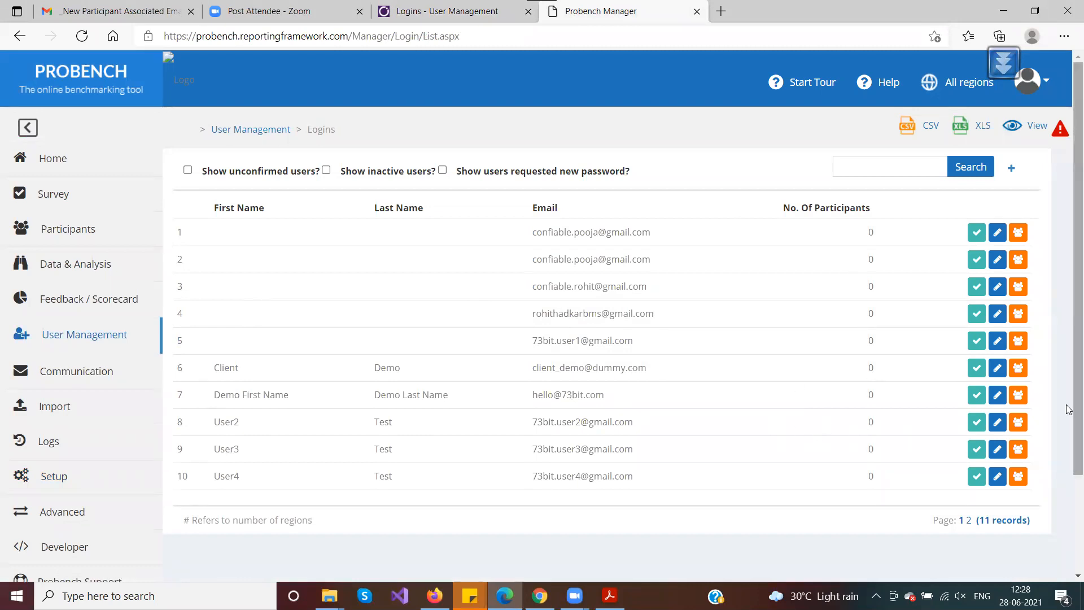
{"action": "left_click", "coordinate": [998, 395]}
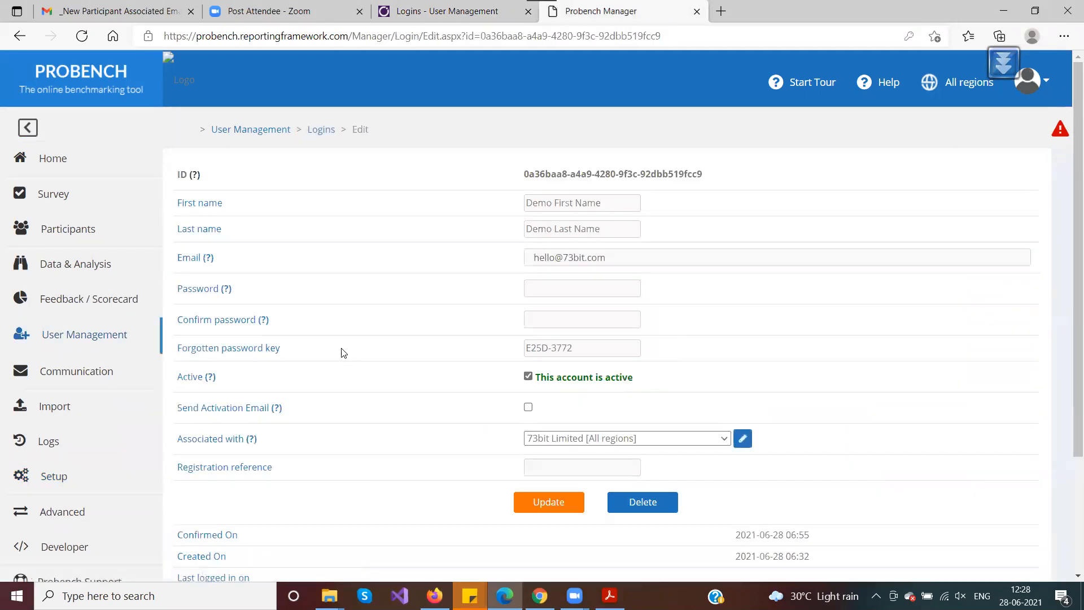
Save the login inactive with Send Activation Email on, highlighting the resulting warning reason
{"action": "left_click", "coordinate": [528, 376]}
{"action": "left_click", "coordinate": [528, 407]}
{"action": "left_click", "coordinate": [549, 506]}
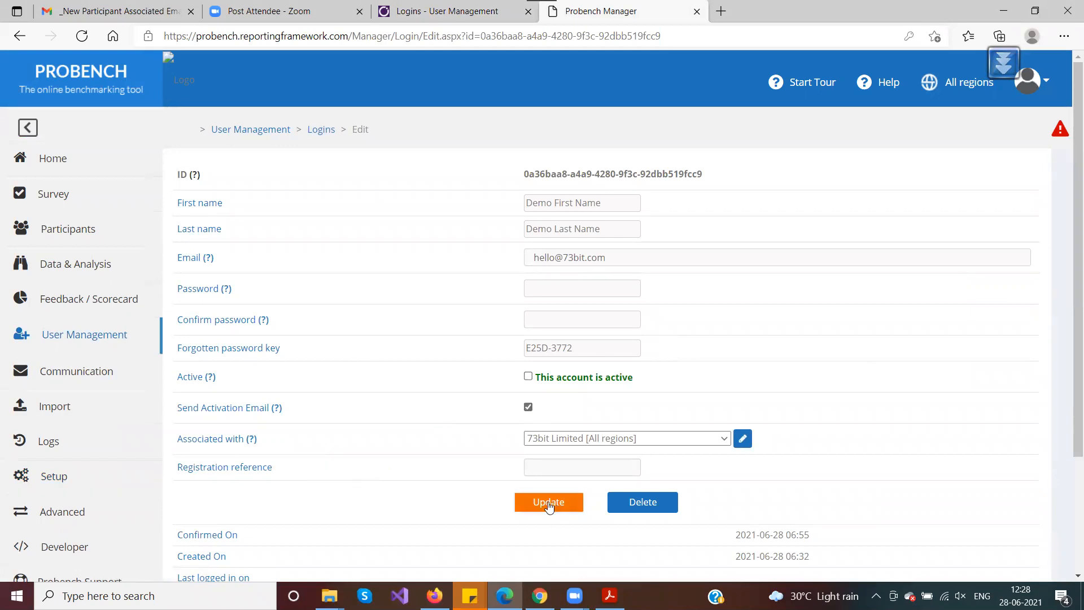
{"action": "left_click_drag", "start_coordinate": [192, 171], "coordinate": [562, 176]}
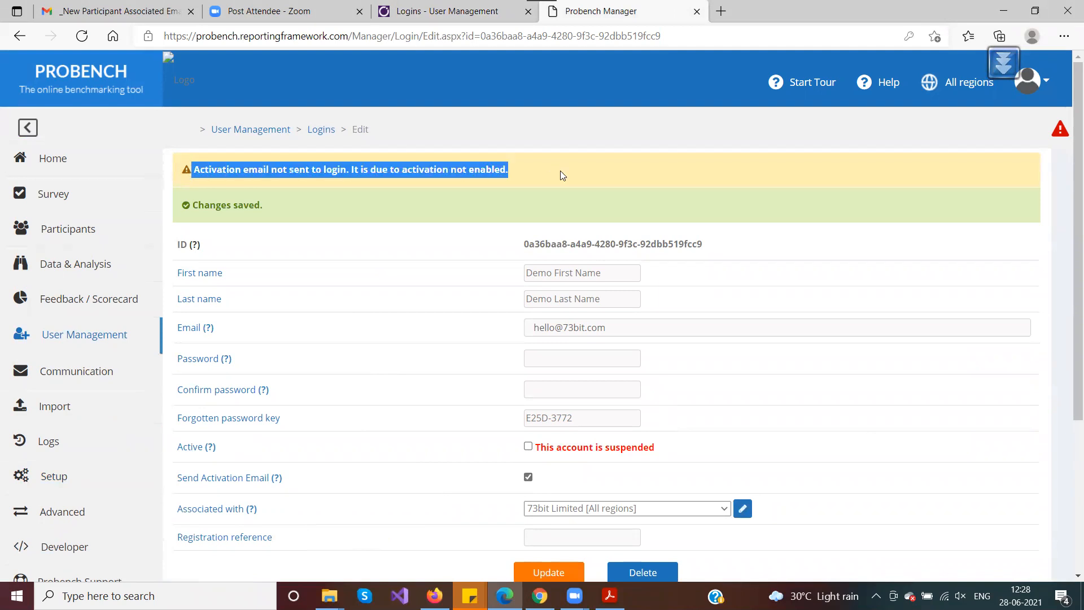
{"action": "left_click", "coordinate": [348, 179]}
{"action": "left_click_drag", "start_coordinate": [349, 168], "coordinate": [511, 170]}
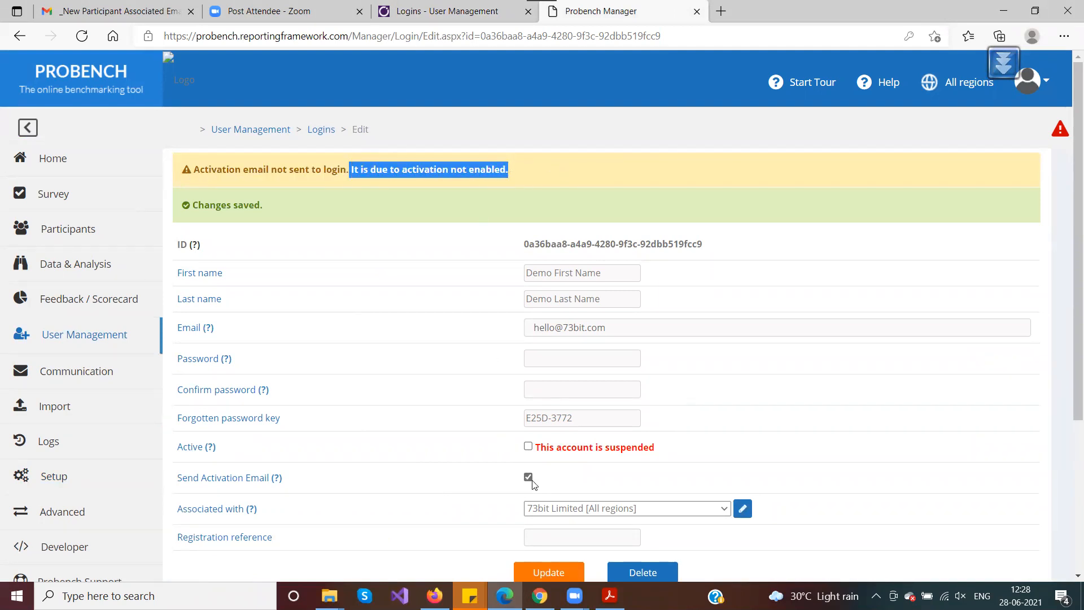
Re-check Active and save the login again
{"action": "left_click", "coordinate": [529, 447]}
{"action": "left_click", "coordinate": [540, 571]}
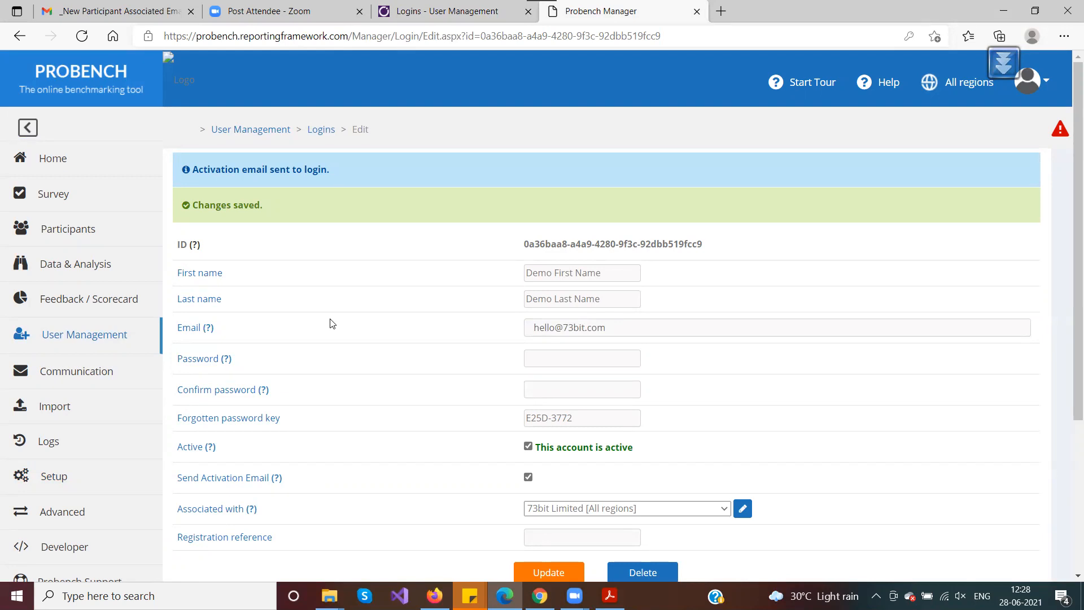
{"action": "left_click", "coordinate": [463, 9]}
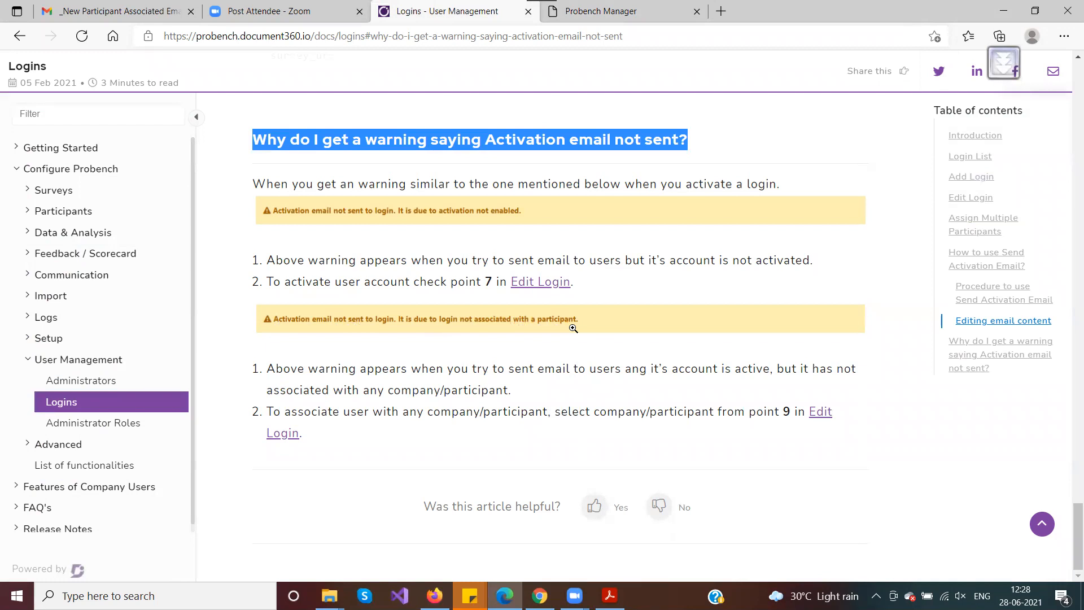
Set Associated with to '-- Nothing', save, and highlight the not-associated warning reason
{"action": "key", "text": "ctrl+Tab"}
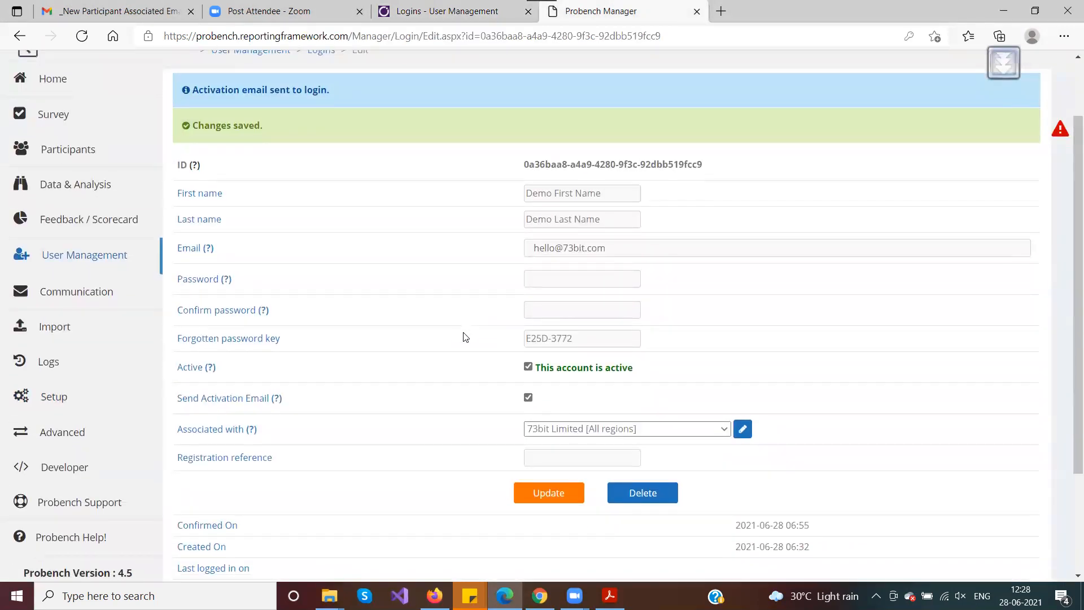
{"action": "scroll", "coordinate": [409, 300], "scroll_direction": "down", "scroll_amount": 1}
{"action": "left_click", "coordinate": [538, 349]}
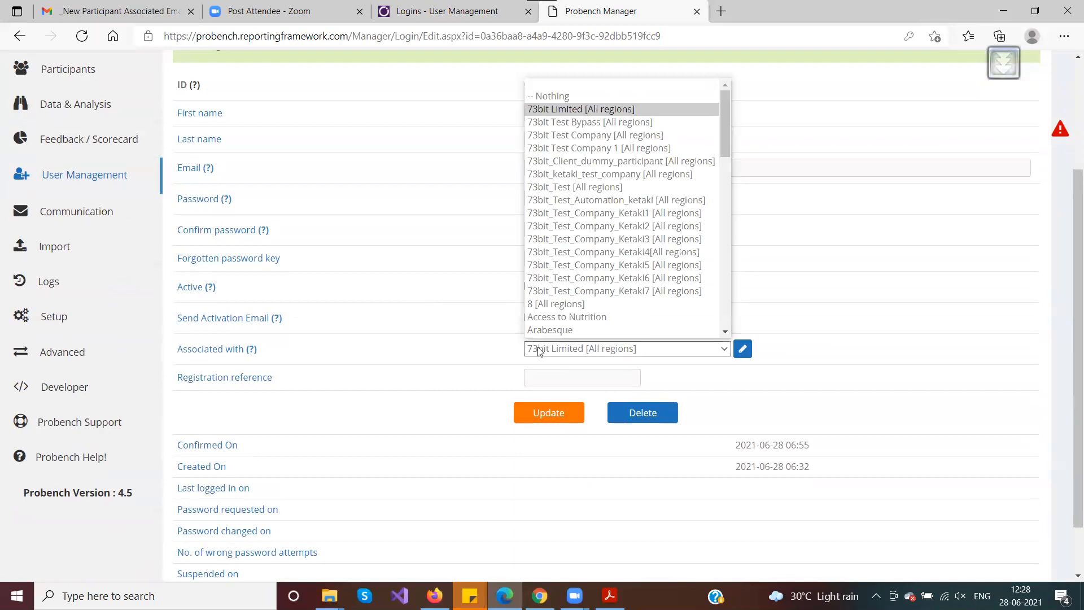
{"action": "left_click", "coordinate": [558, 96]}
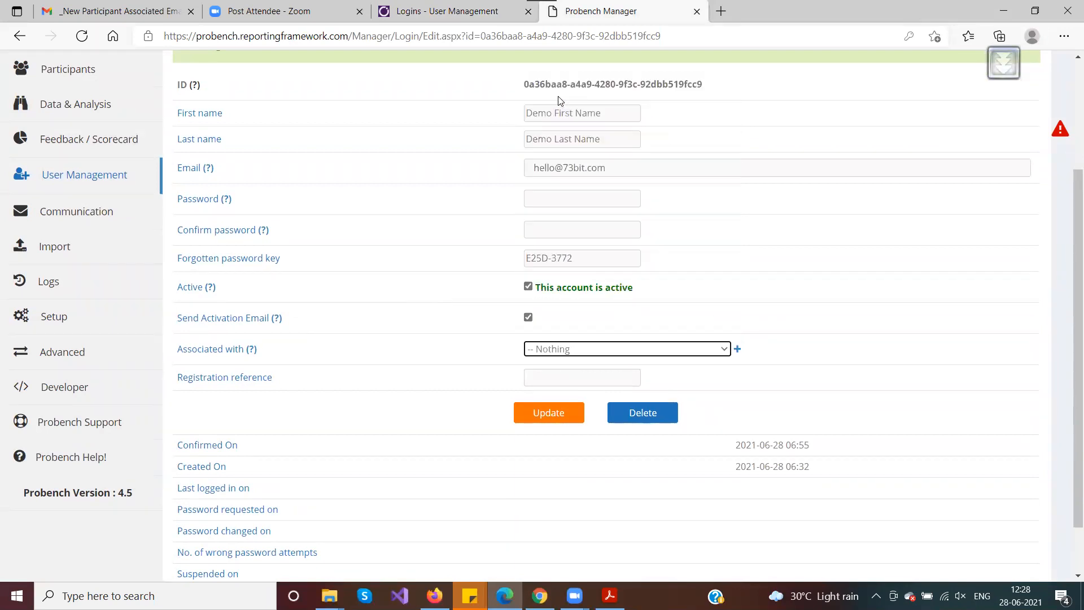
{"action": "left_click", "coordinate": [547, 413]}
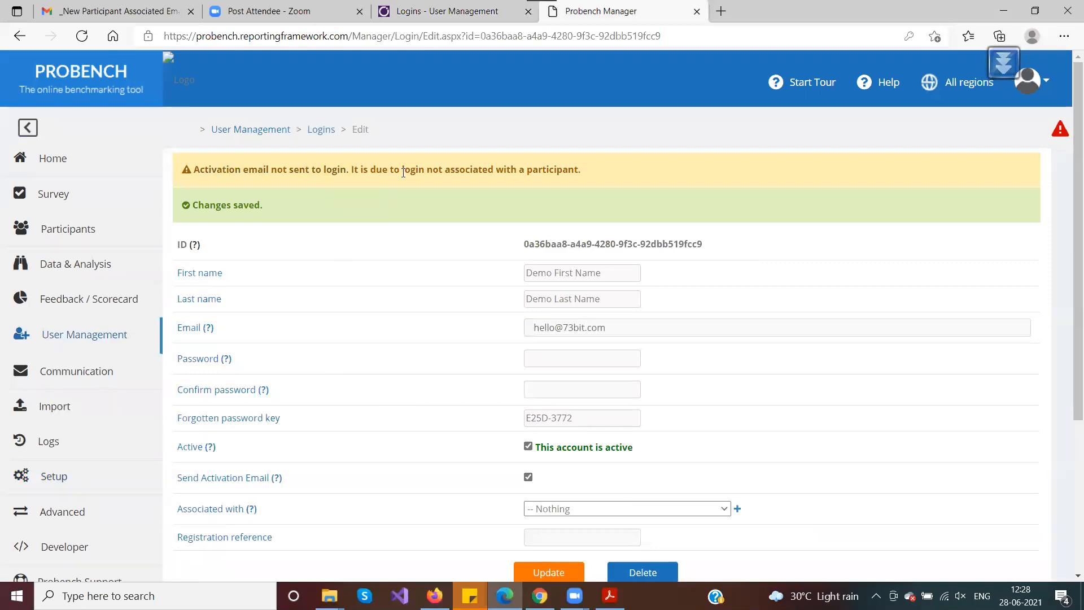
{"action": "left_click_drag", "start_coordinate": [352, 169], "coordinate": [623, 177]}
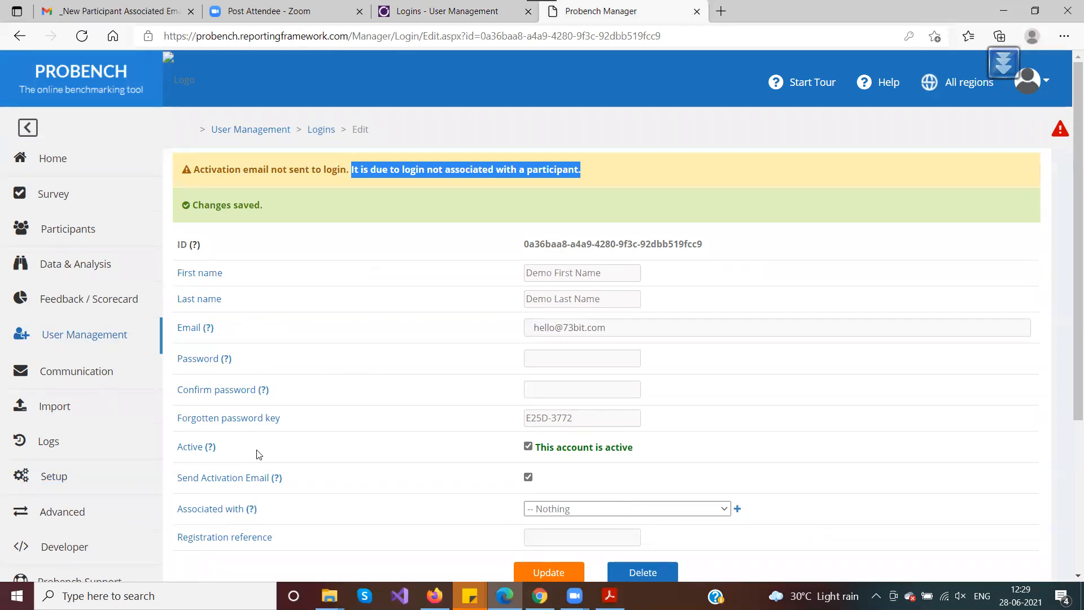
Re-associate the login with 73bit Limited [All regions], turn off Send Activation Email, and save
{"action": "left_click", "coordinate": [565, 510]}
{"action": "left_click", "coordinate": [563, 271]}
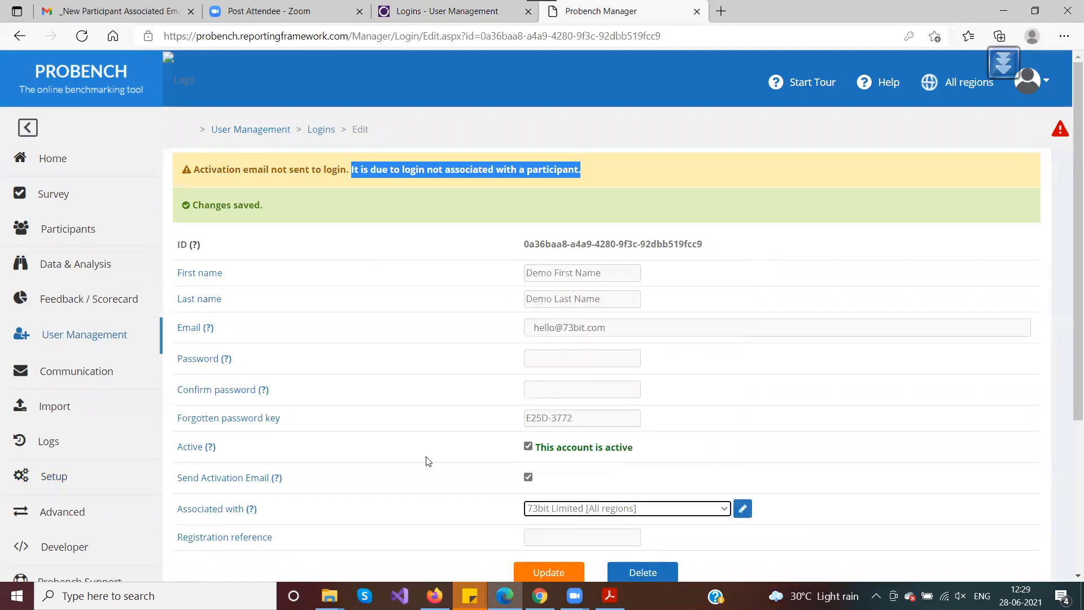
{"action": "left_click", "coordinate": [529, 478]}
{"action": "scroll", "coordinate": [528, 478], "scroll_direction": "down", "scroll_amount": 3}
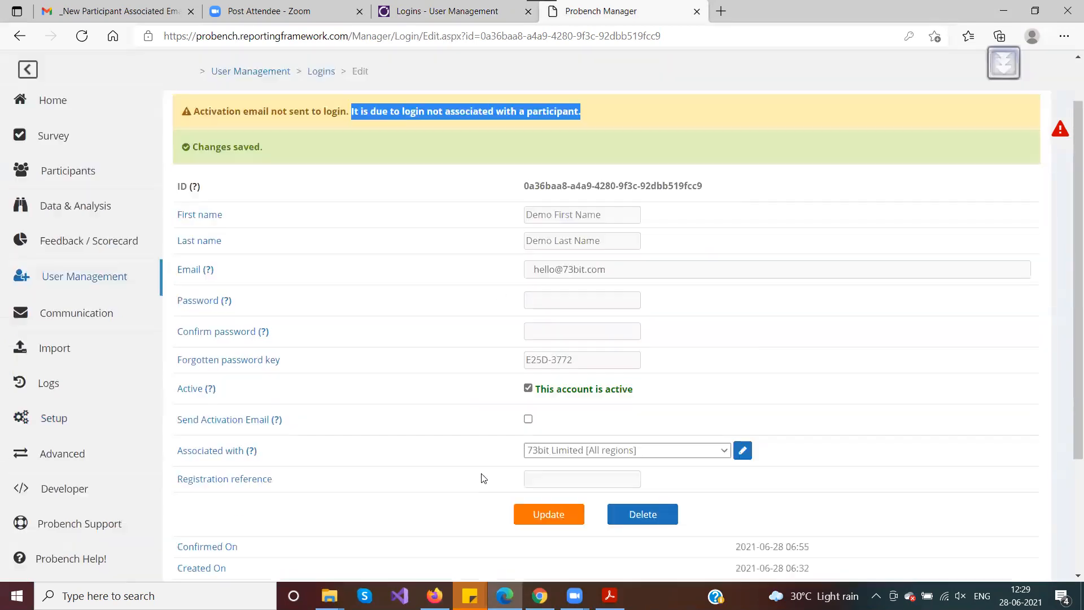
{"action": "left_click", "coordinate": [550, 415]}
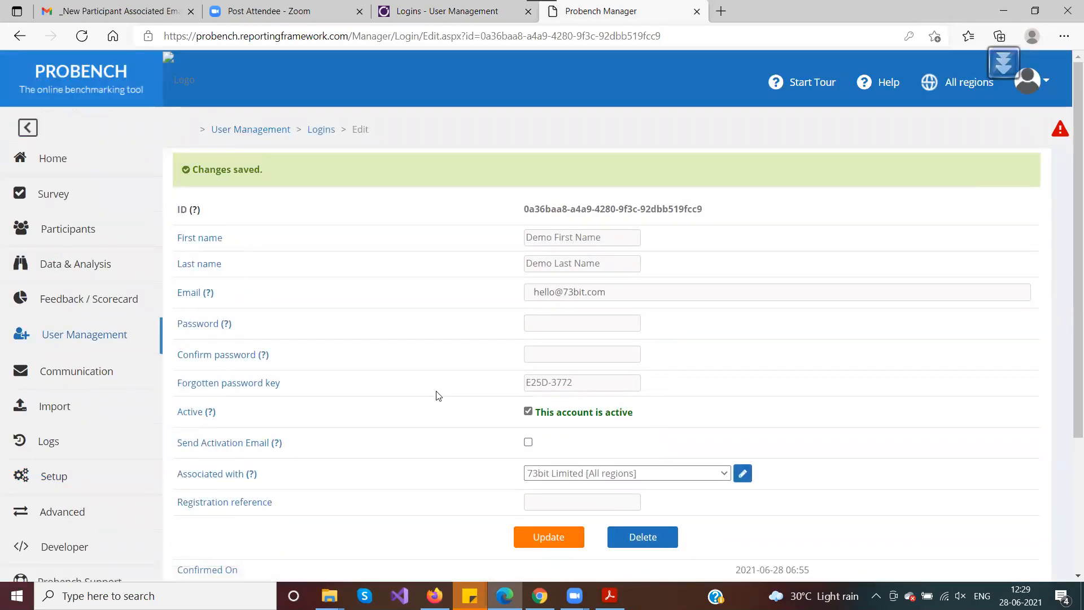
{"action": "key", "text": "ctrl+shift+Tab"}
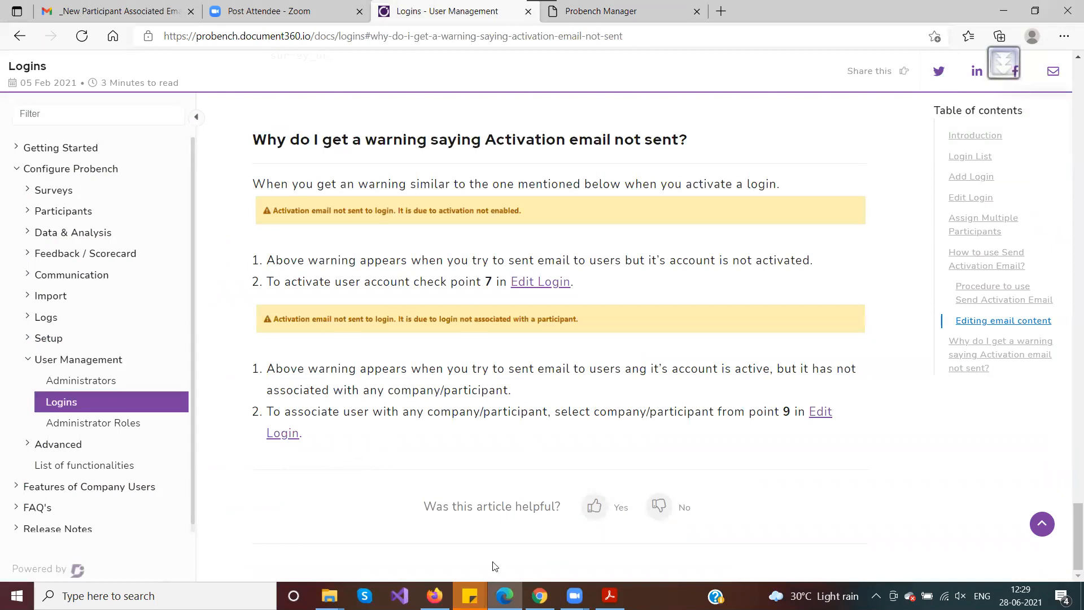
Scroll the FAQ PDF to its final Thank You page 6
{"action": "left_click", "coordinate": [610, 595]}
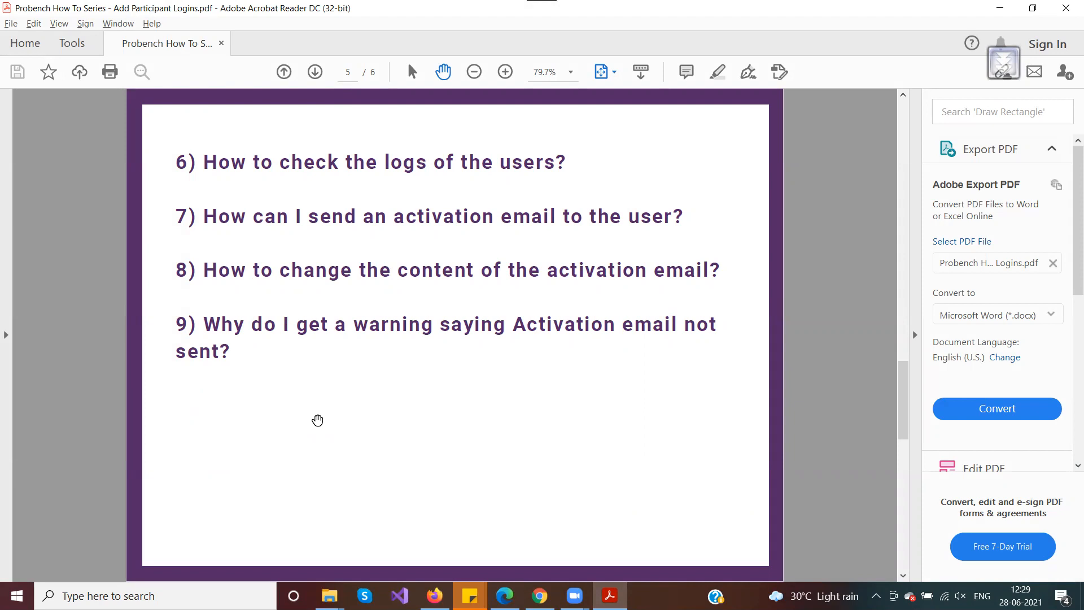
{"action": "scroll", "coordinate": [317, 421], "scroll_direction": "down", "scroll_amount": 2}
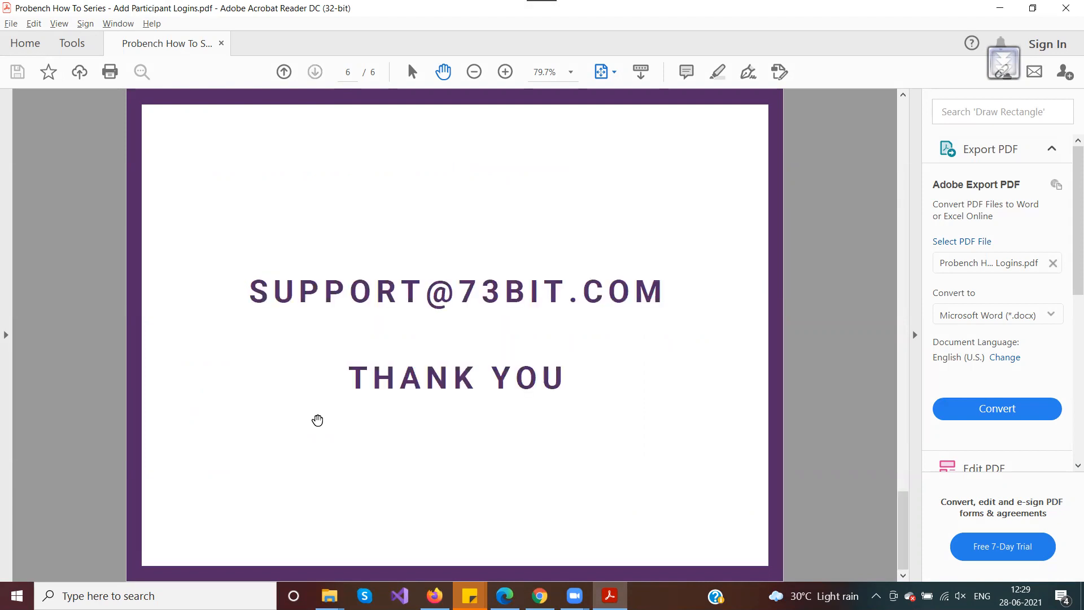